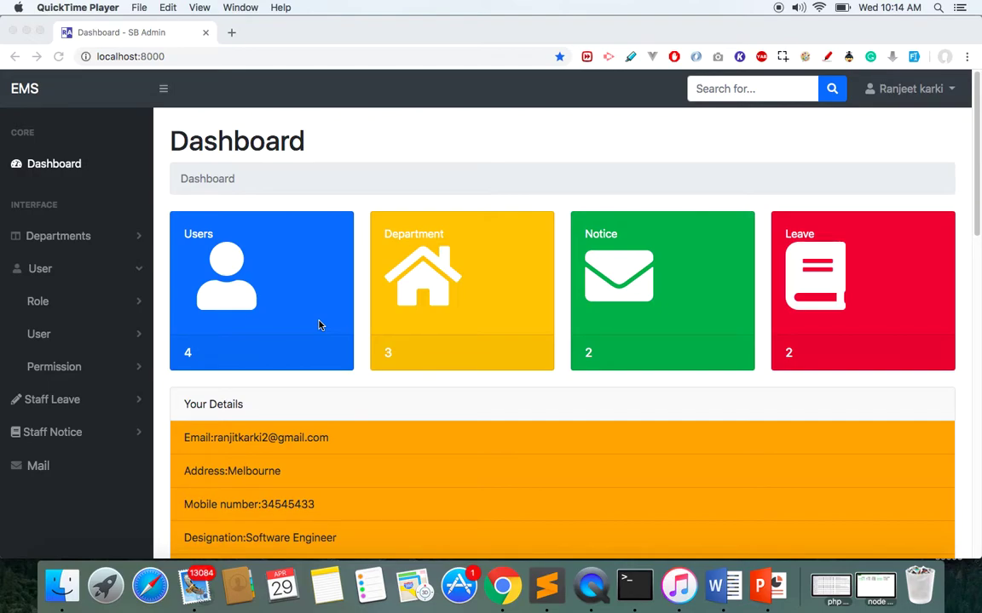
Bring the EMS browser window forward and open the Create Department form.
{"action": "left_click", "coordinate": [976, 195]}
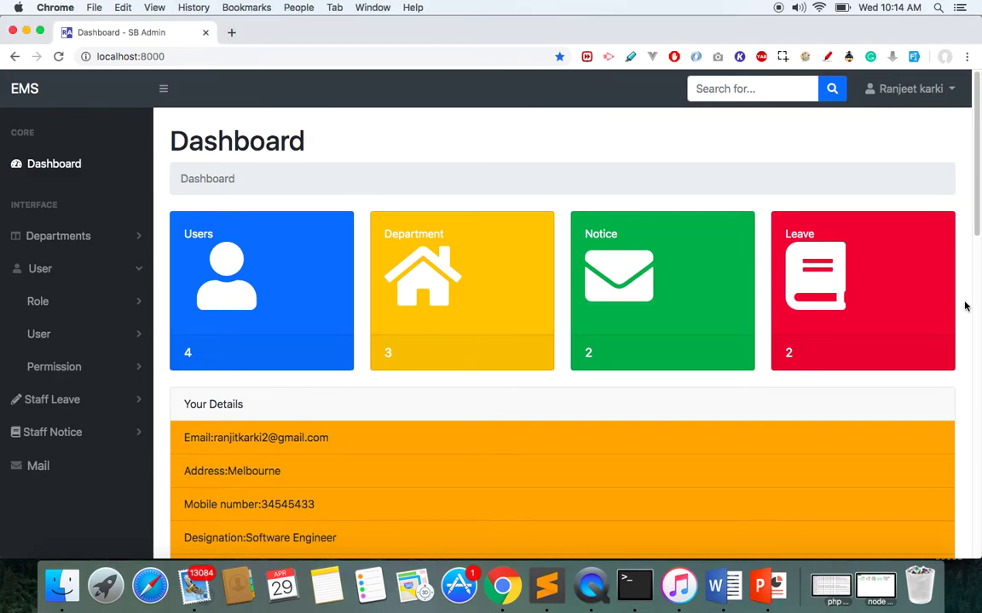
{"action": "scroll", "coordinate": [977, 274], "scroll_direction": "down", "scroll_amount": 6}
{"action": "scroll", "coordinate": [977, 274], "scroll_direction": "up", "scroll_amount": 2}
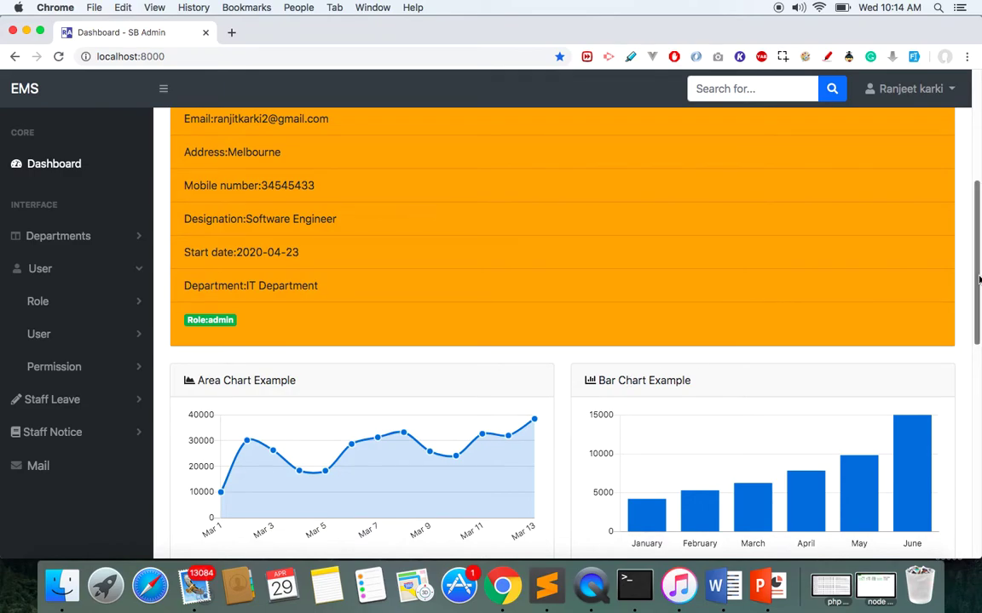
{"action": "scroll", "coordinate": [977, 279], "scroll_direction": "up", "scroll_amount": 5}
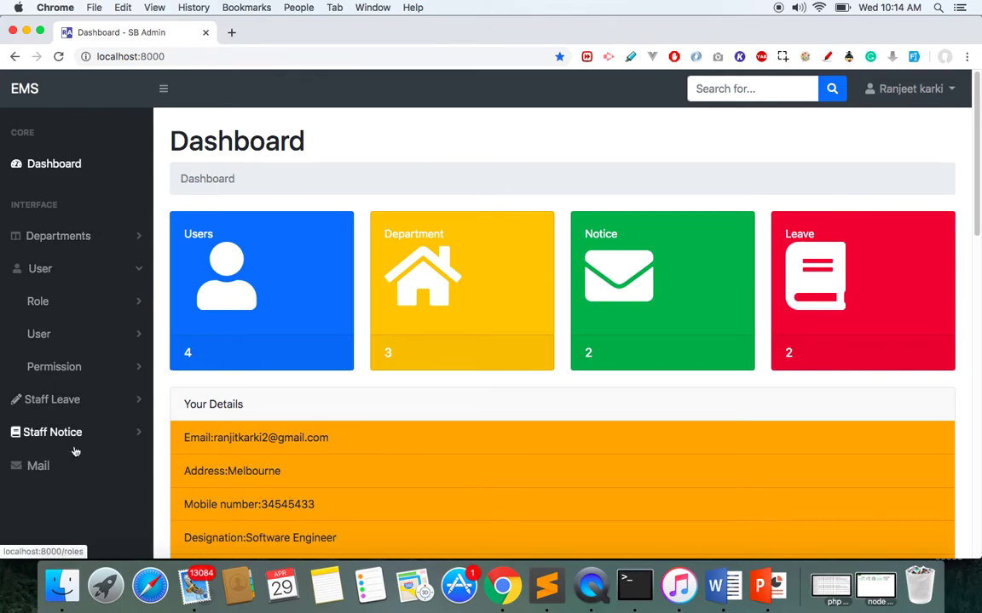
{"action": "left_click", "coordinate": [76, 239]}
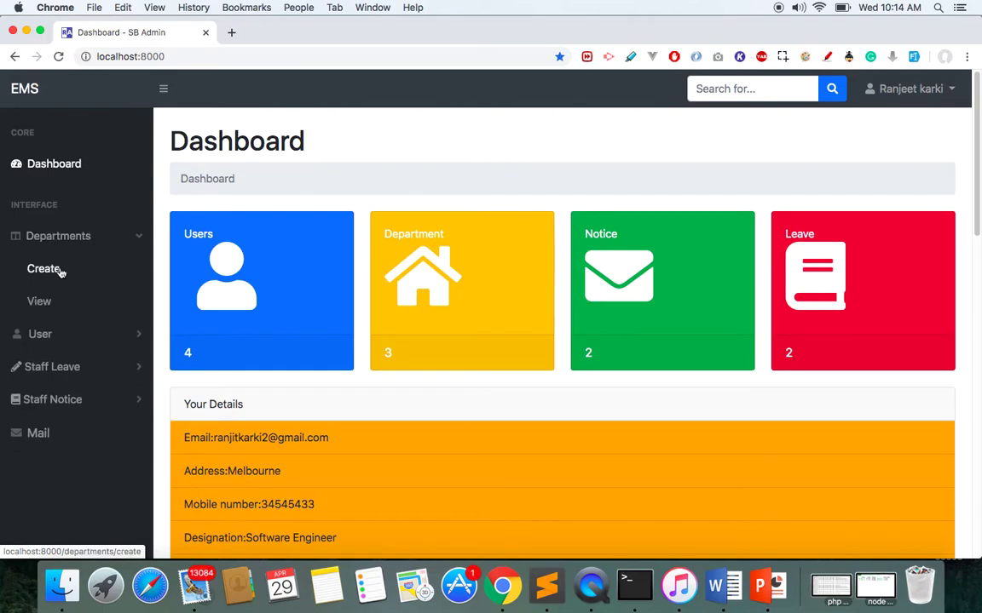
{"action": "left_click", "coordinate": [59, 270]}
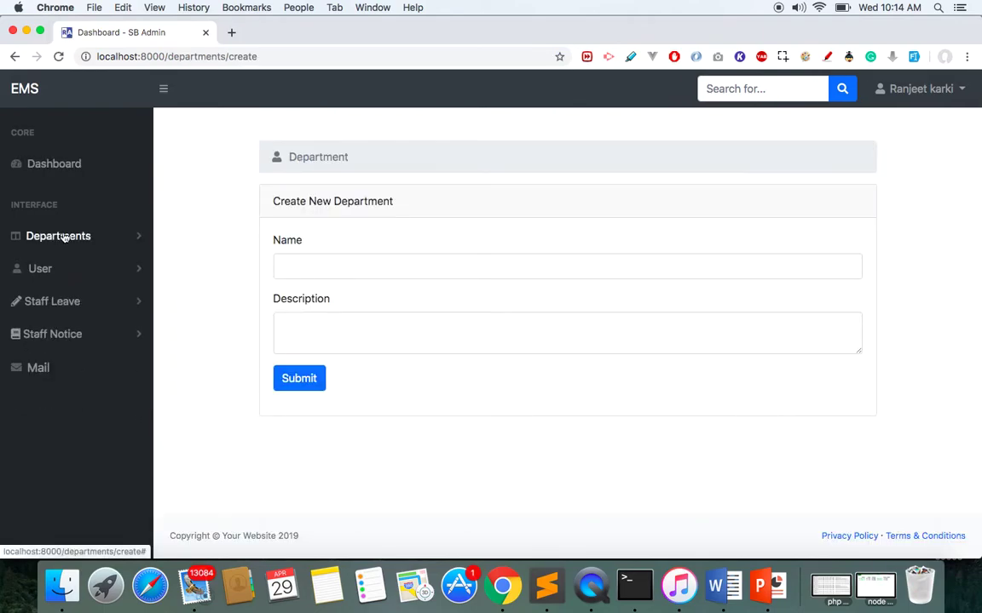
Open All Departments and cancel deleting the support department.
{"action": "left_click", "coordinate": [75, 237]}
{"action": "left_click", "coordinate": [45, 308]}
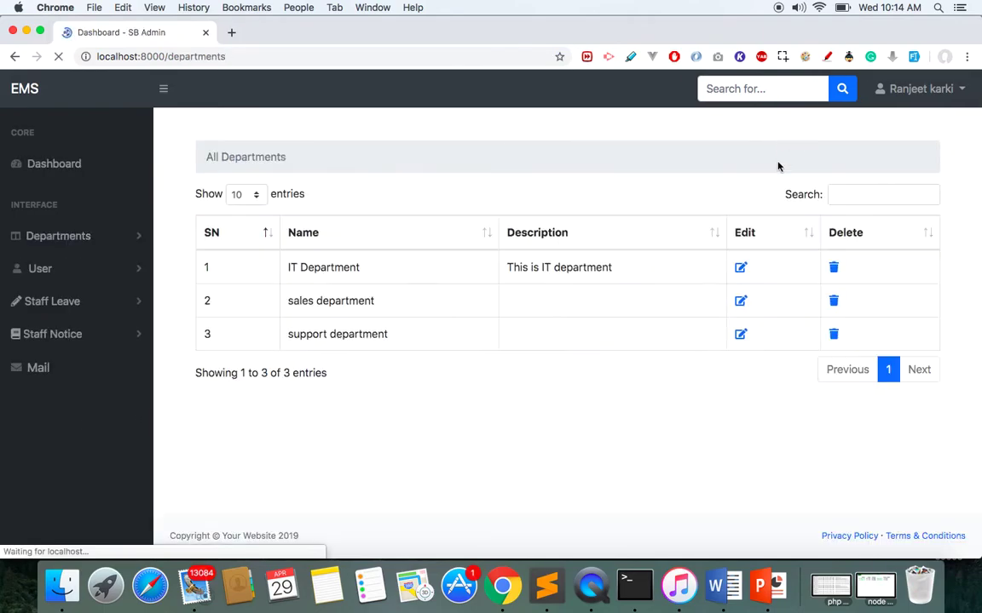
{"action": "left_click", "coordinate": [833, 334]}
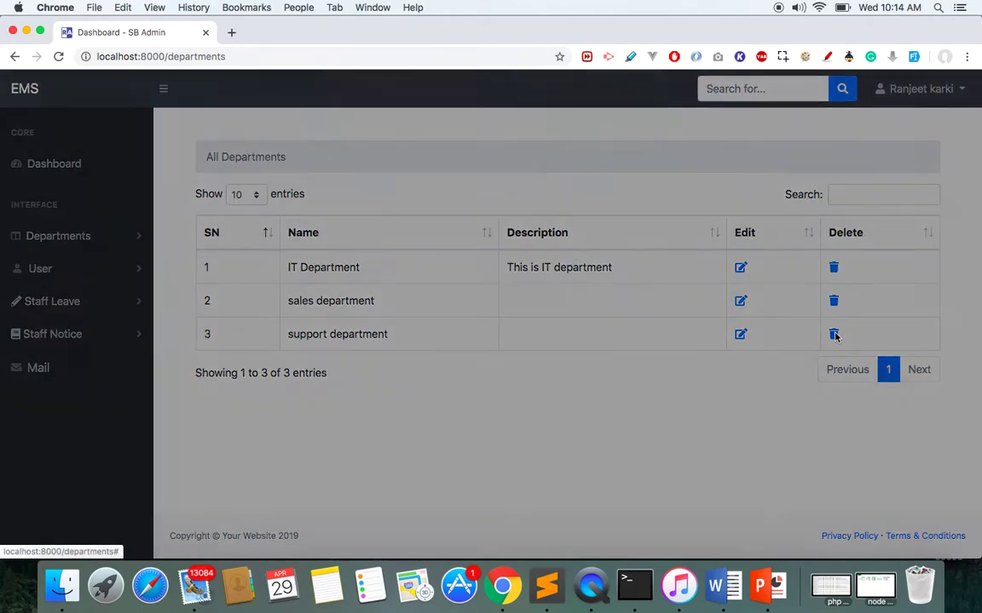
{"action": "left_click", "coordinate": [576, 196]}
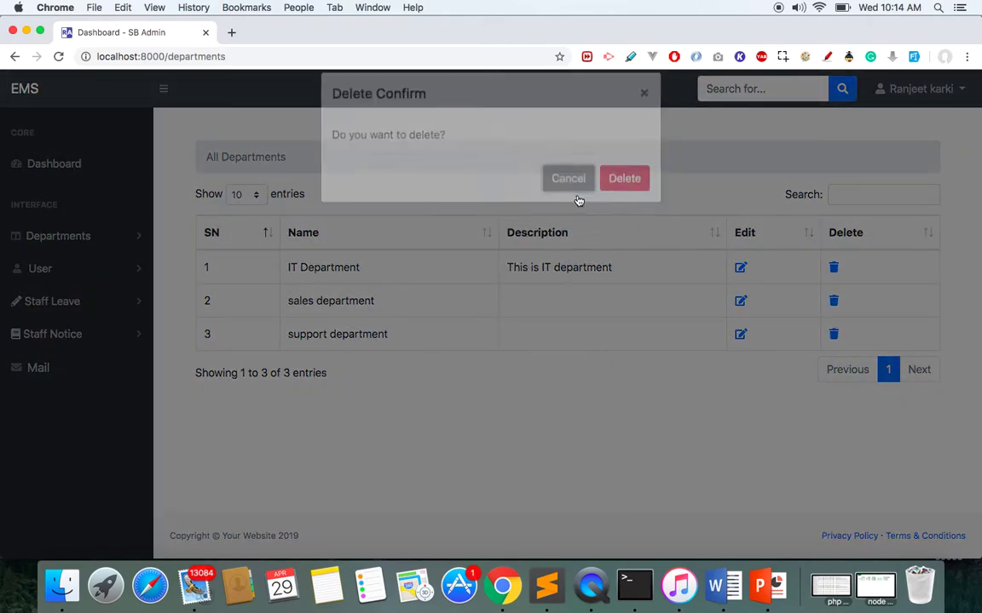
Expand the User management and User account menus in the sidebar.
{"action": "left_click", "coordinate": [69, 276]}
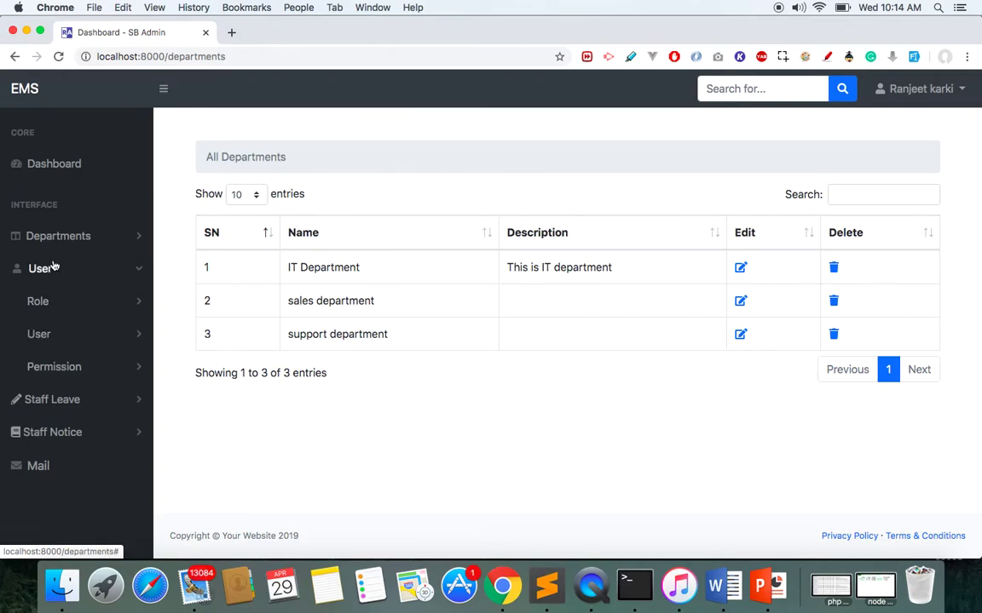
{"action": "left_click", "coordinate": [52, 271]}
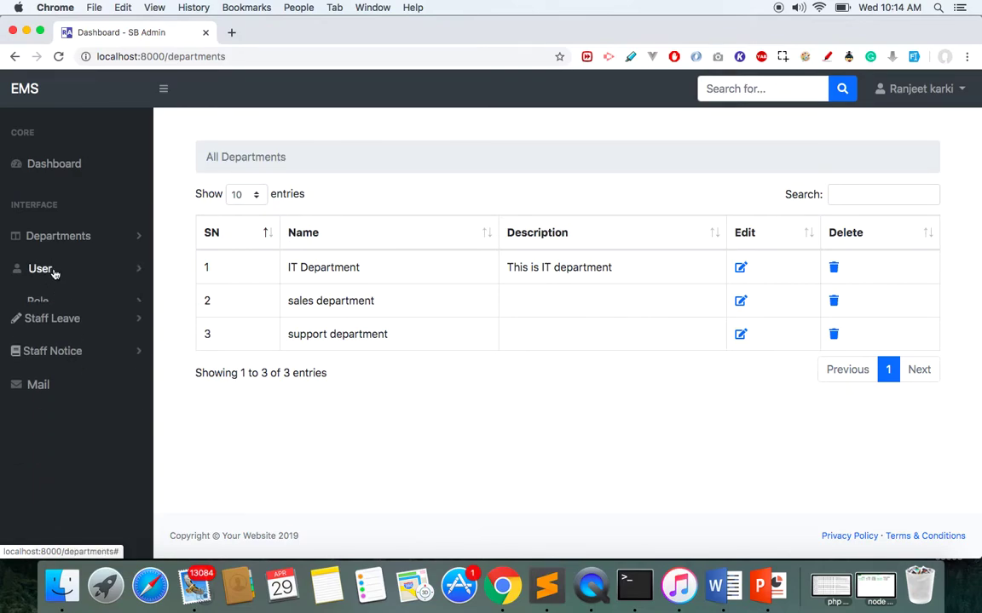
{"action": "left_click", "coordinate": [55, 273]}
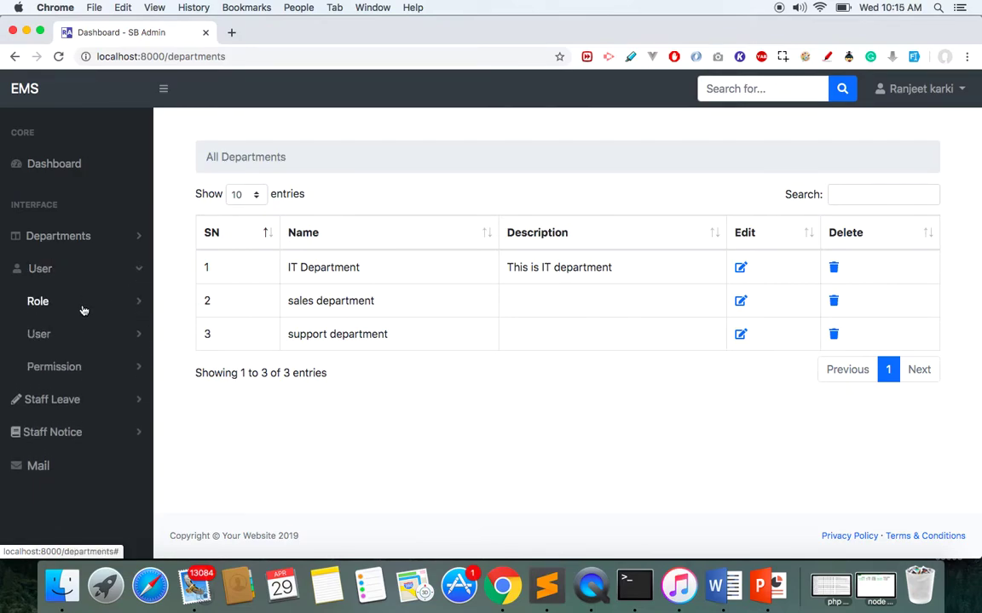
{"action": "left_click", "coordinate": [68, 334]}
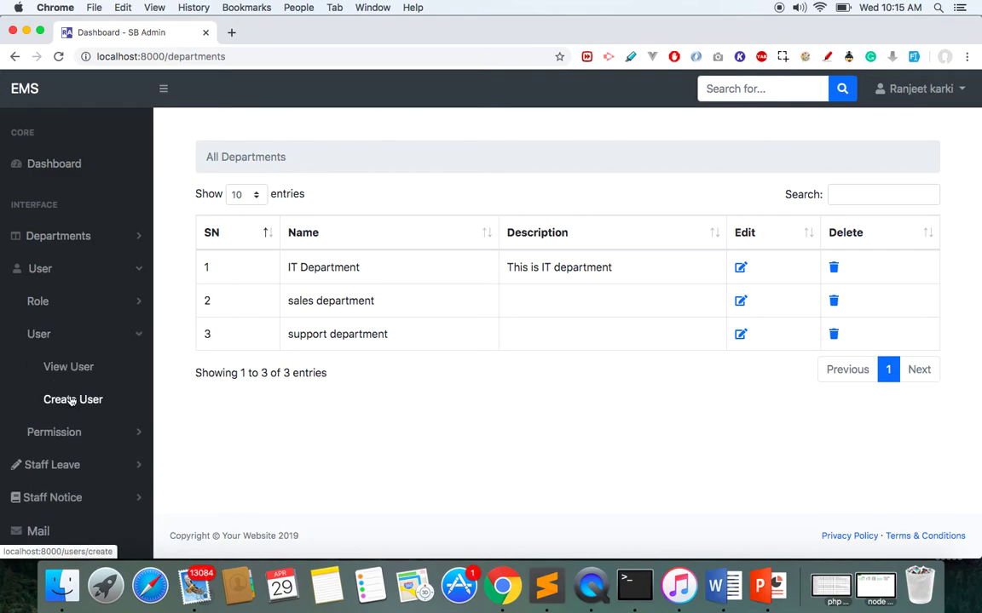
Open the Create User form, then the list of all employees.
{"action": "left_click", "coordinate": [73, 400]}
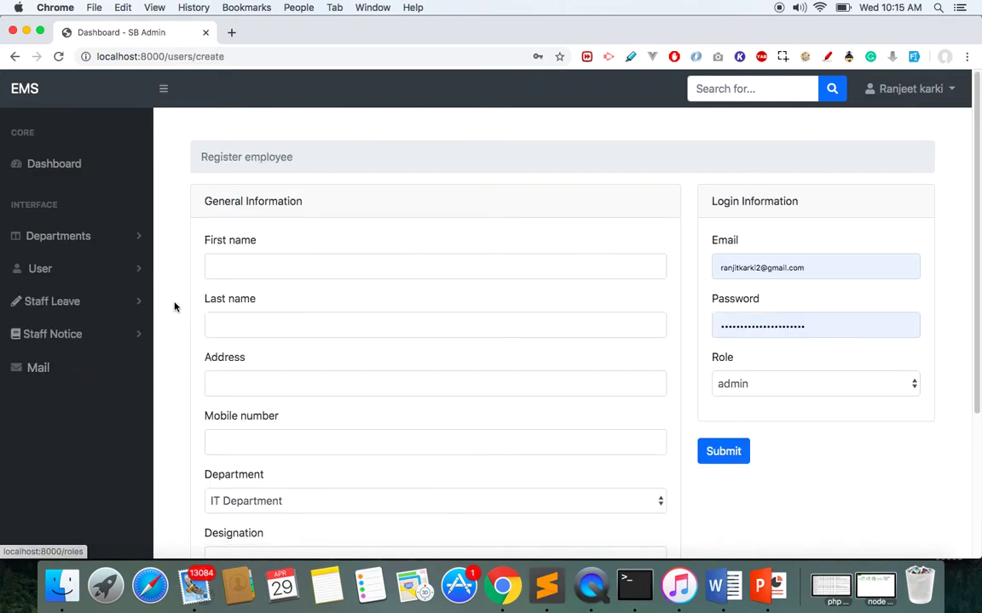
{"action": "left_click", "coordinate": [49, 271]}
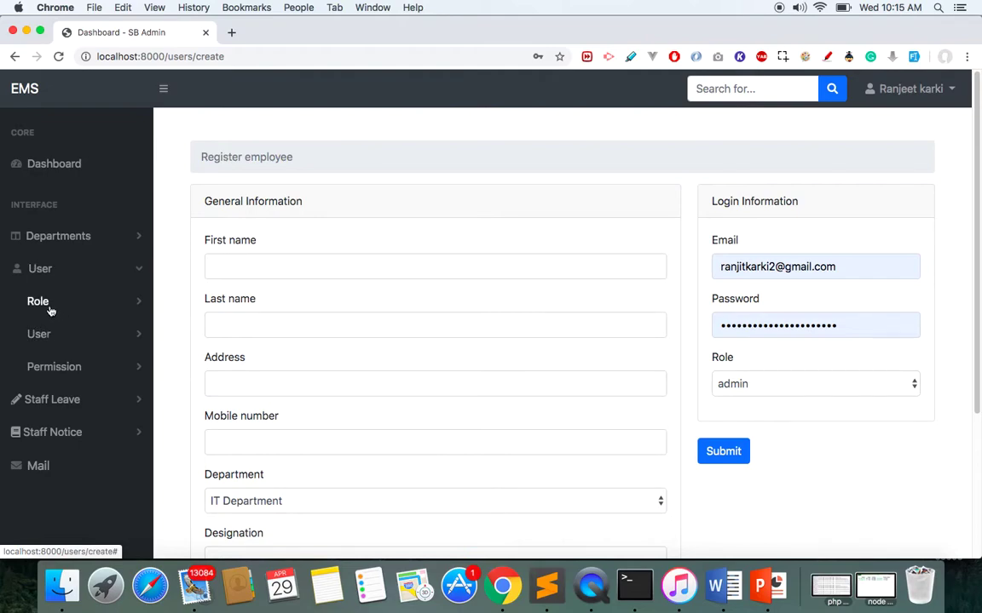
{"action": "left_click", "coordinate": [49, 310]}
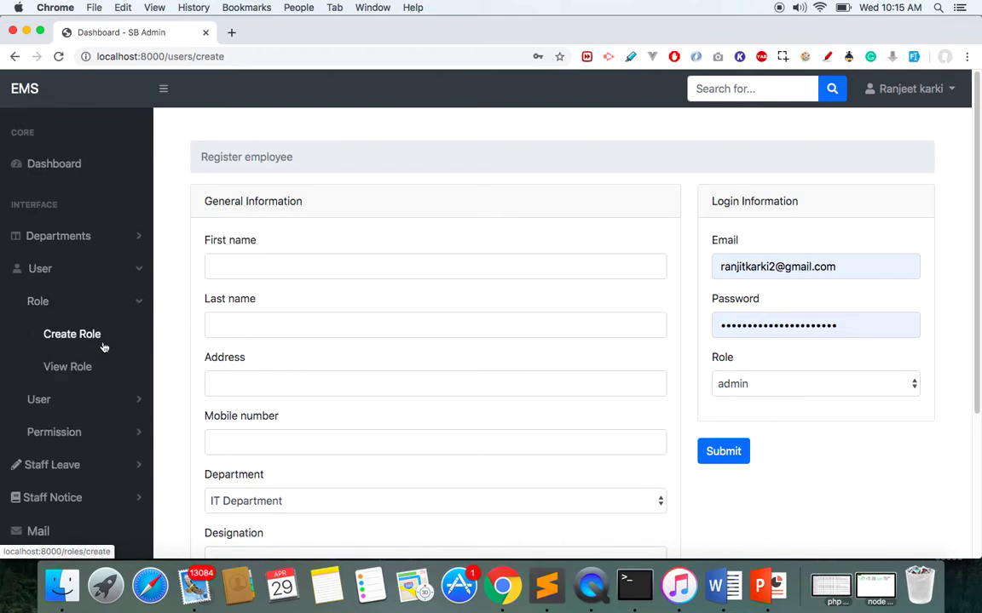
{"action": "left_click", "coordinate": [53, 398]}
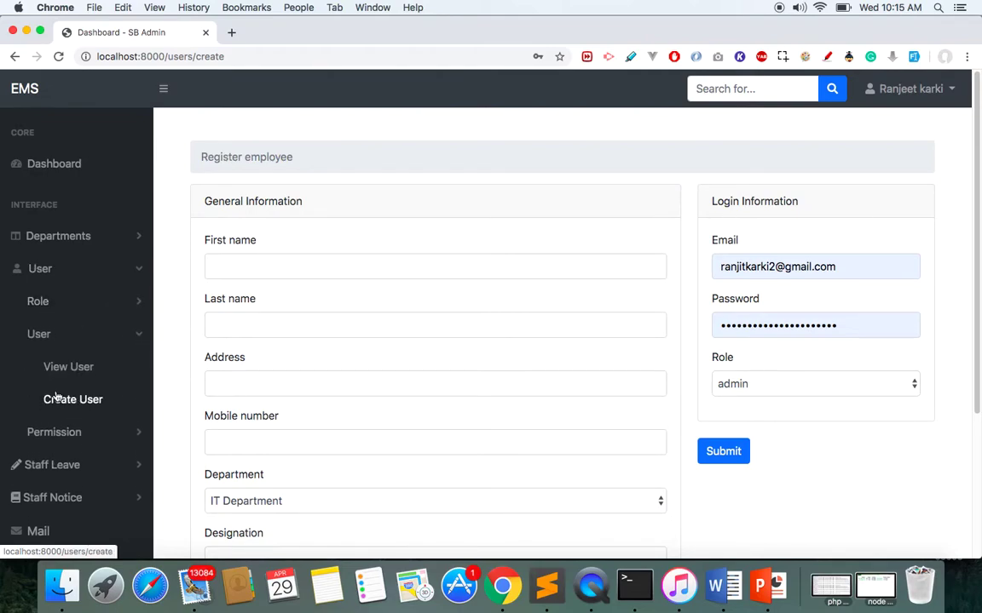
{"action": "left_click", "coordinate": [61, 371]}
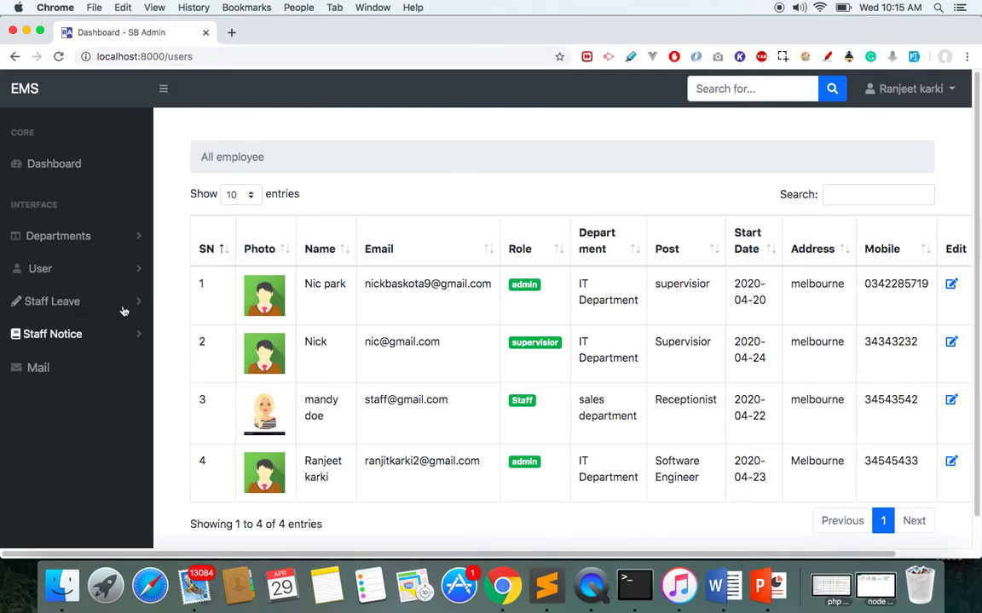
View the list of all roles, then the list of all permission sets.
{"action": "left_click", "coordinate": [81, 271]}
{"action": "left_click", "coordinate": [85, 298]}
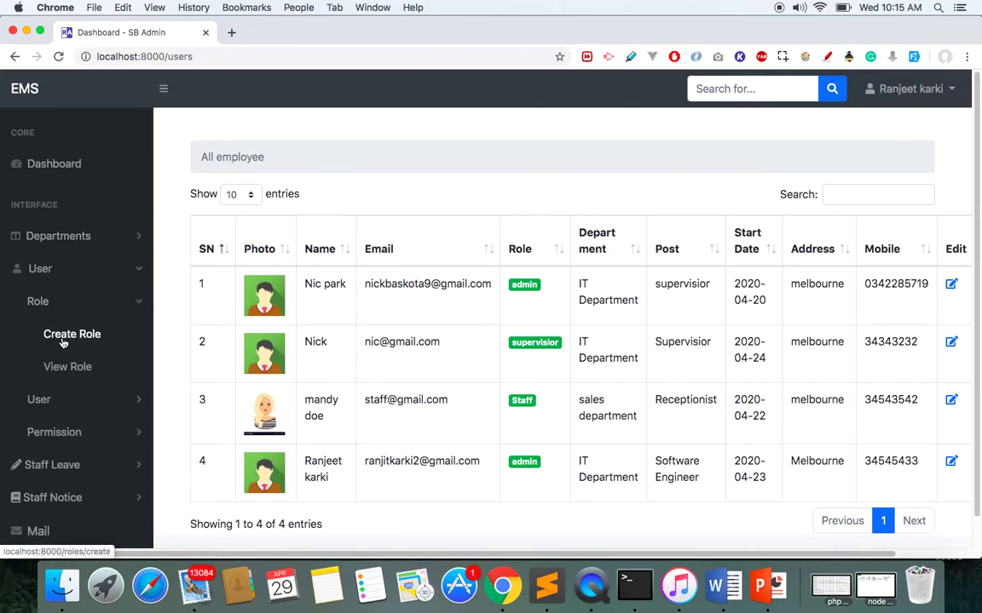
{"action": "left_click", "coordinate": [64, 366]}
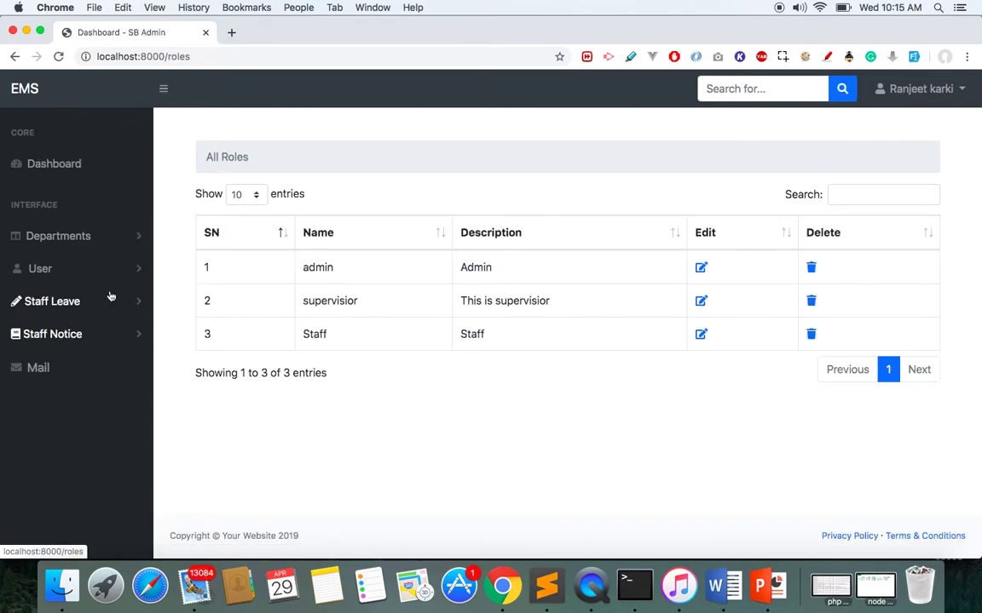
{"action": "left_click", "coordinate": [68, 276]}
{"action": "left_click", "coordinate": [58, 368]}
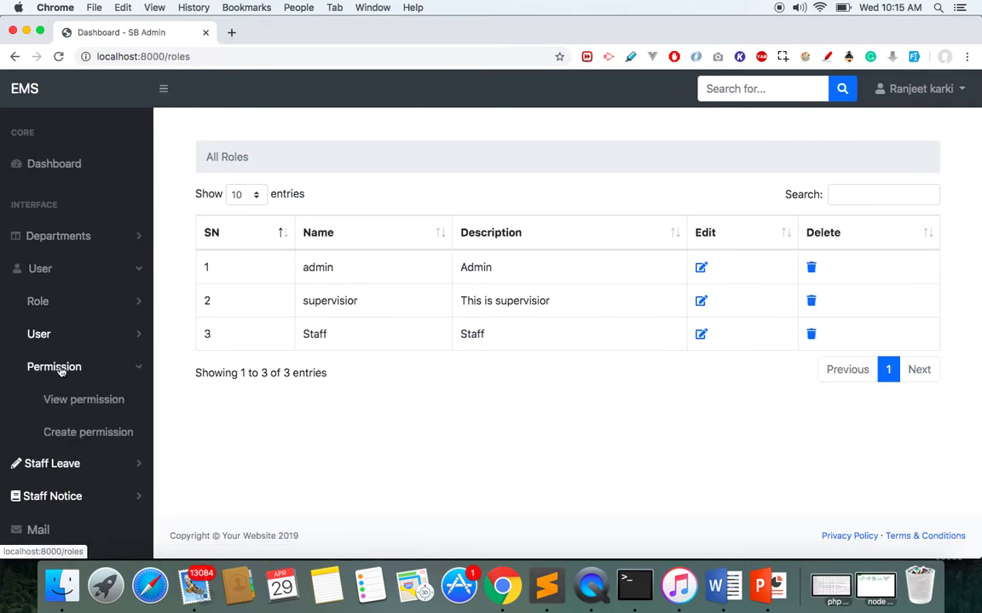
{"action": "left_click", "coordinate": [59, 399]}
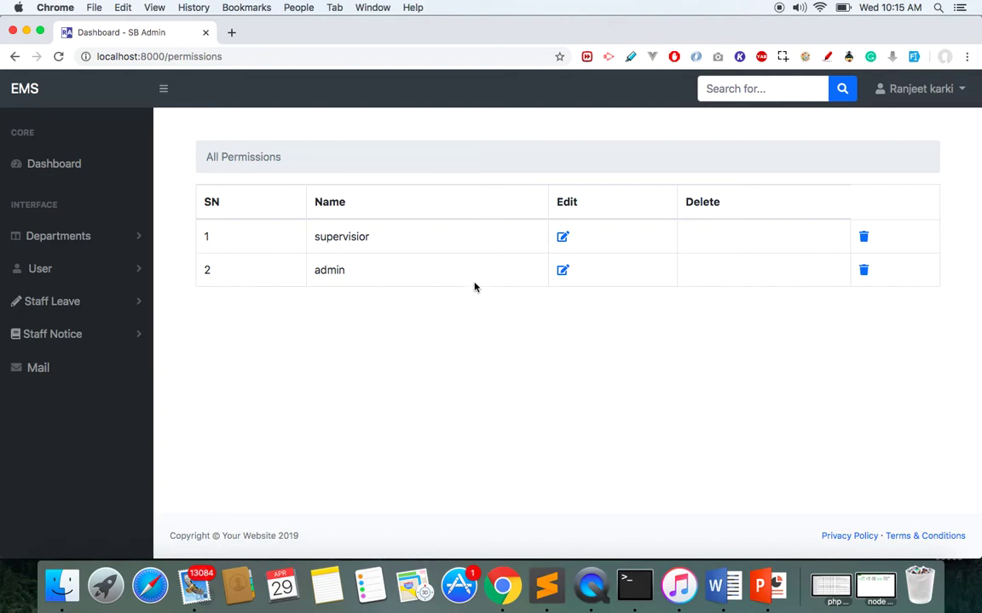
Open the admin permission set for editing and review its rights.
{"action": "left_click", "coordinate": [562, 270]}
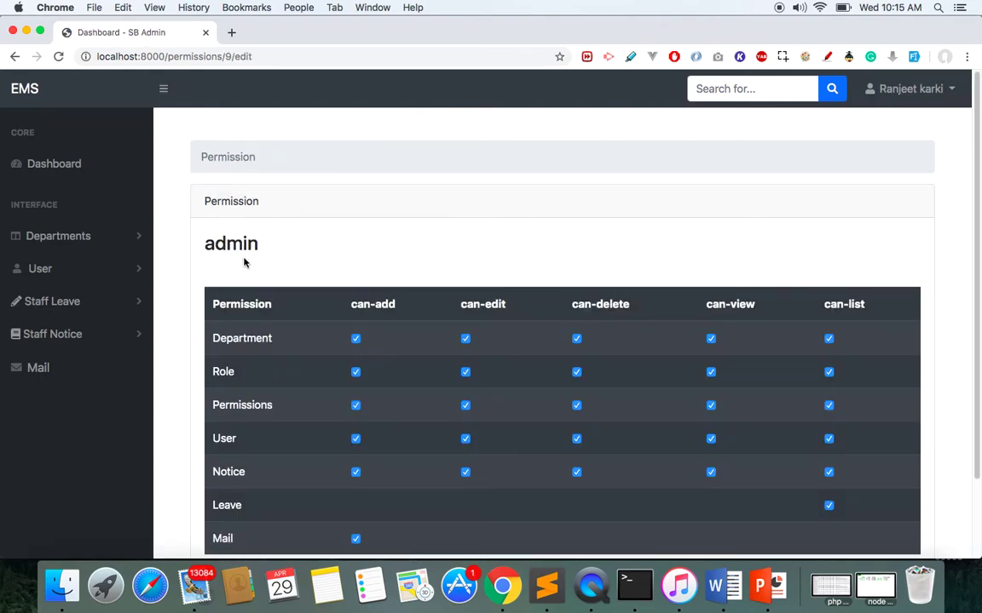
{"action": "double_click", "coordinate": [226, 248]}
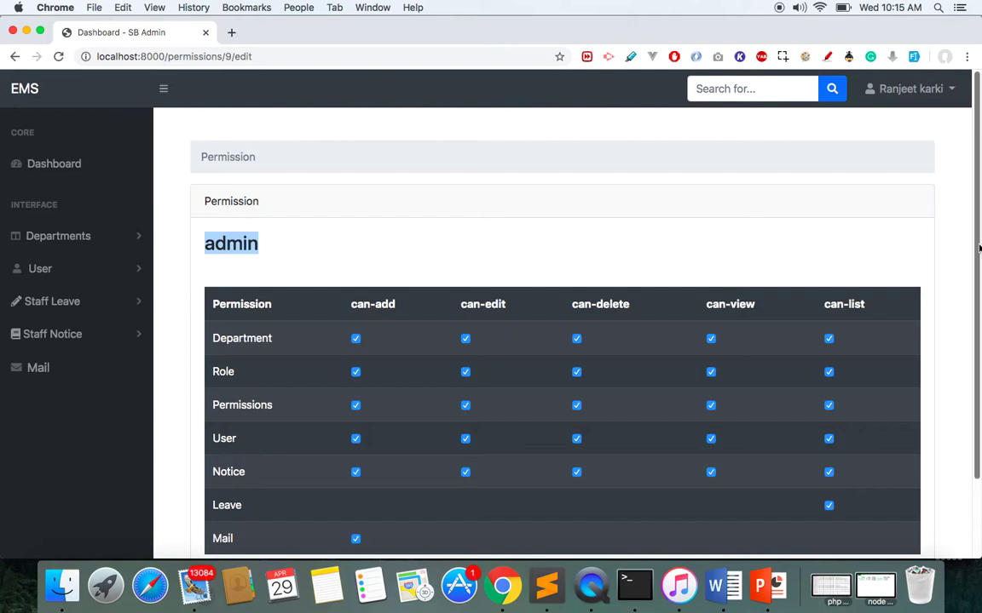
{"action": "left_click_drag", "start_coordinate": [977, 253], "coordinate": [970, 329]}
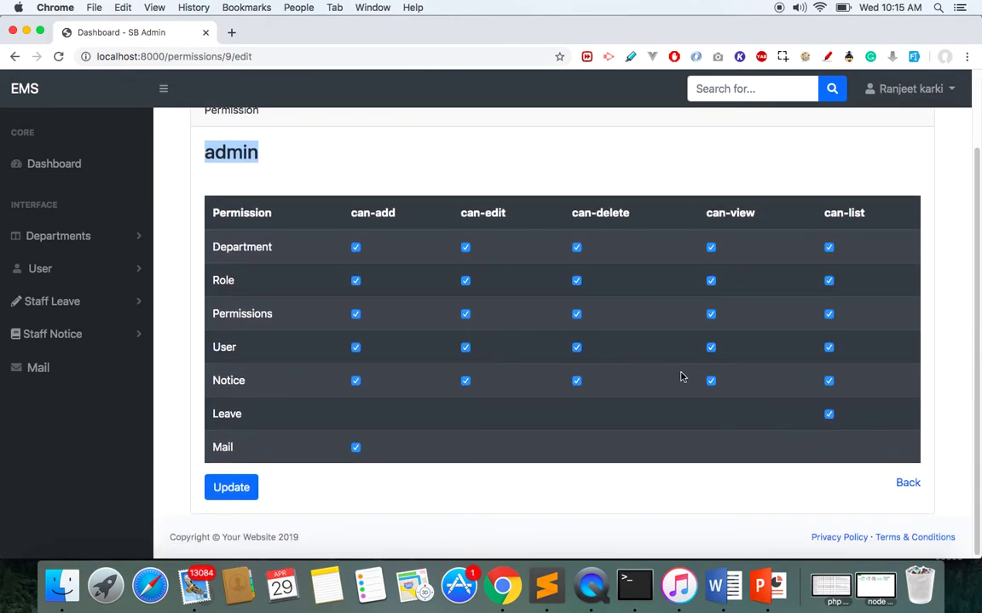
Return to All Permissions and open the supervisior permission set to review its Department rights.
{"action": "left_click", "coordinate": [92, 269]}
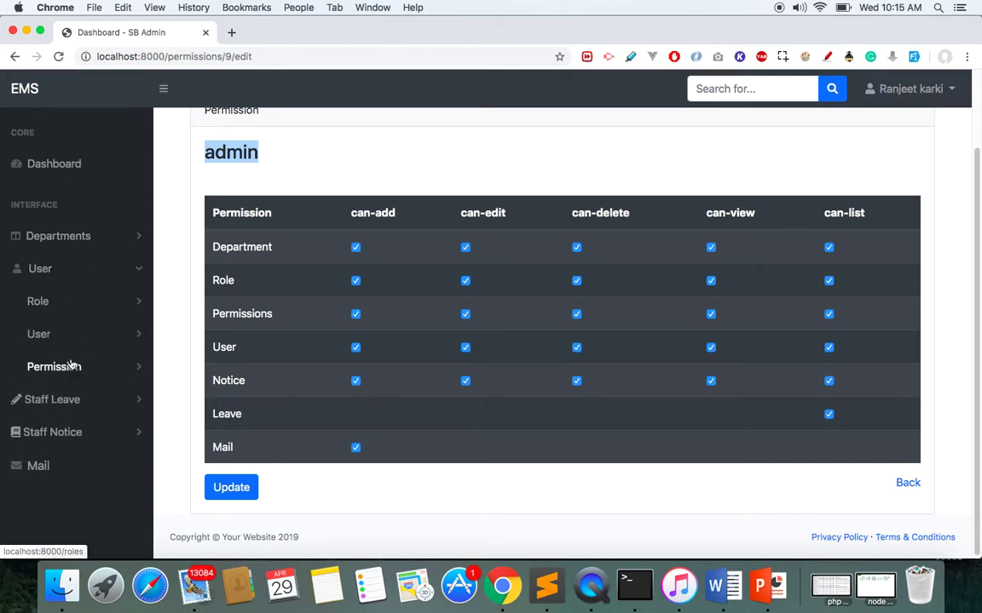
{"action": "left_click", "coordinate": [72, 365]}
{"action": "left_click", "coordinate": [77, 401]}
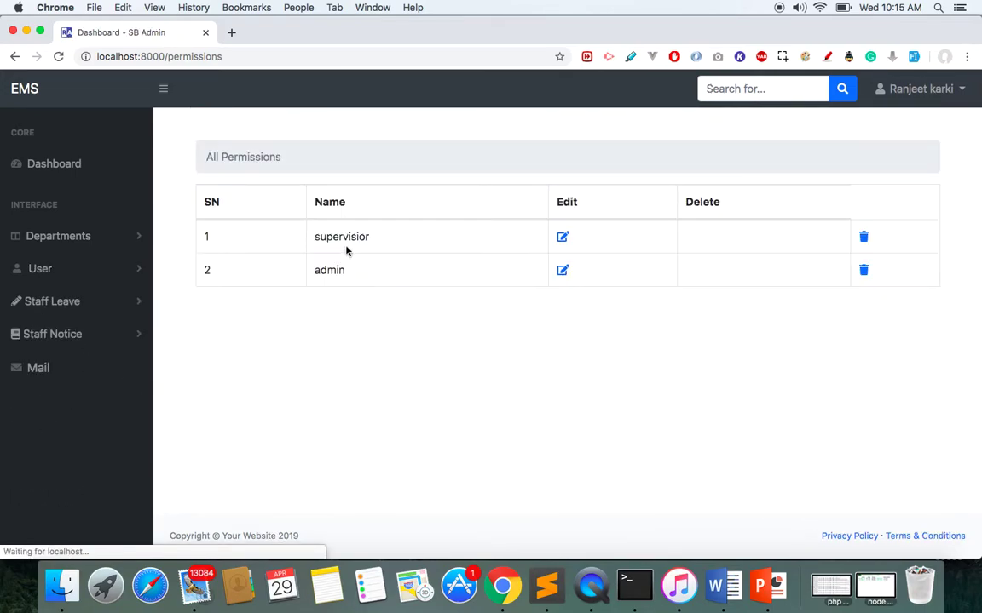
{"action": "left_click", "coordinate": [564, 238]}
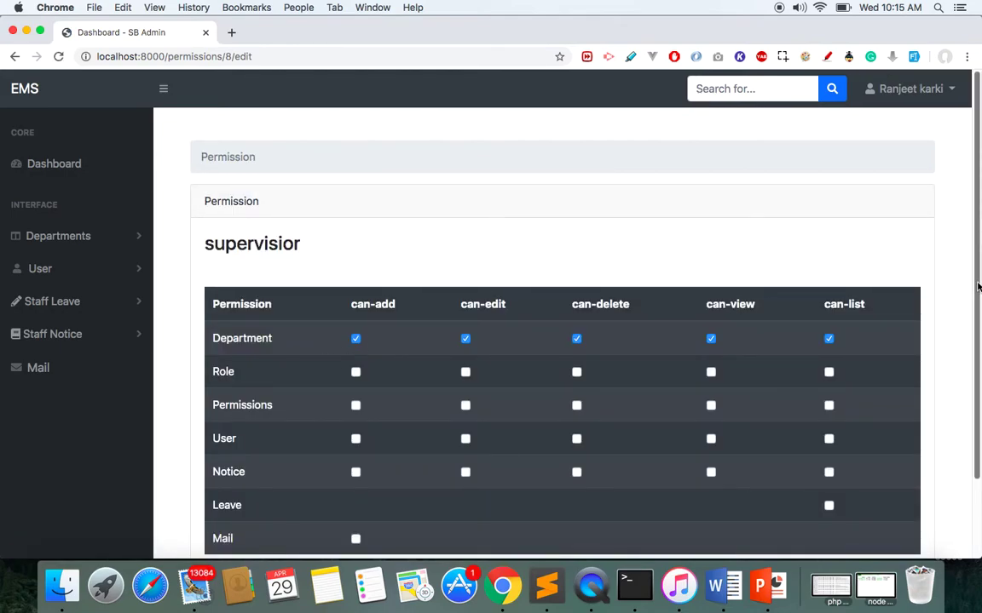
{"action": "left_click_drag", "start_coordinate": [978, 288], "coordinate": [966, 346]}
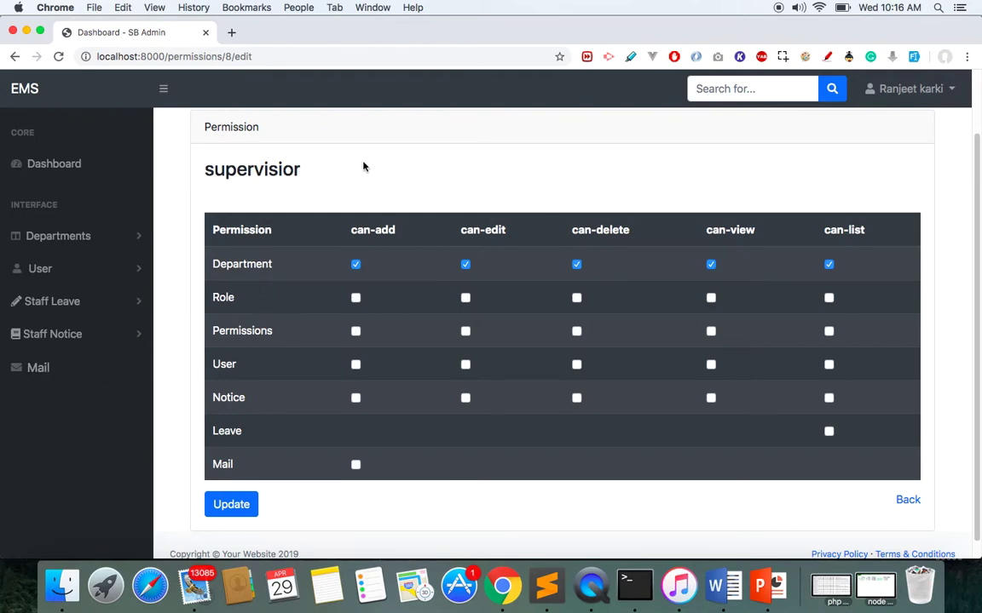
Open the Create Leave form from the Staff Leave menu.
{"action": "left_click", "coordinate": [72, 308]}
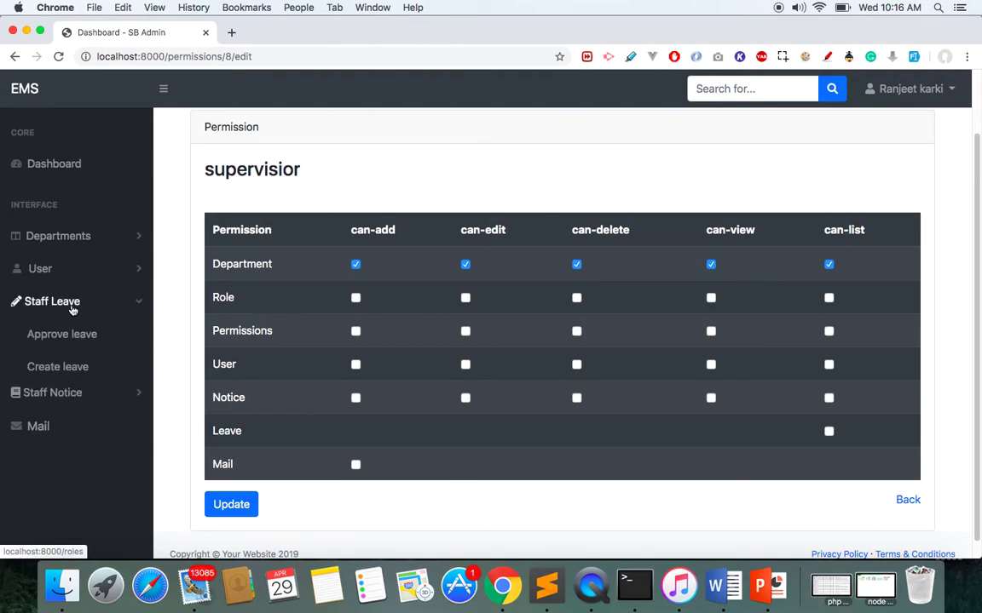
{"action": "key", "text": "super+Tab"}
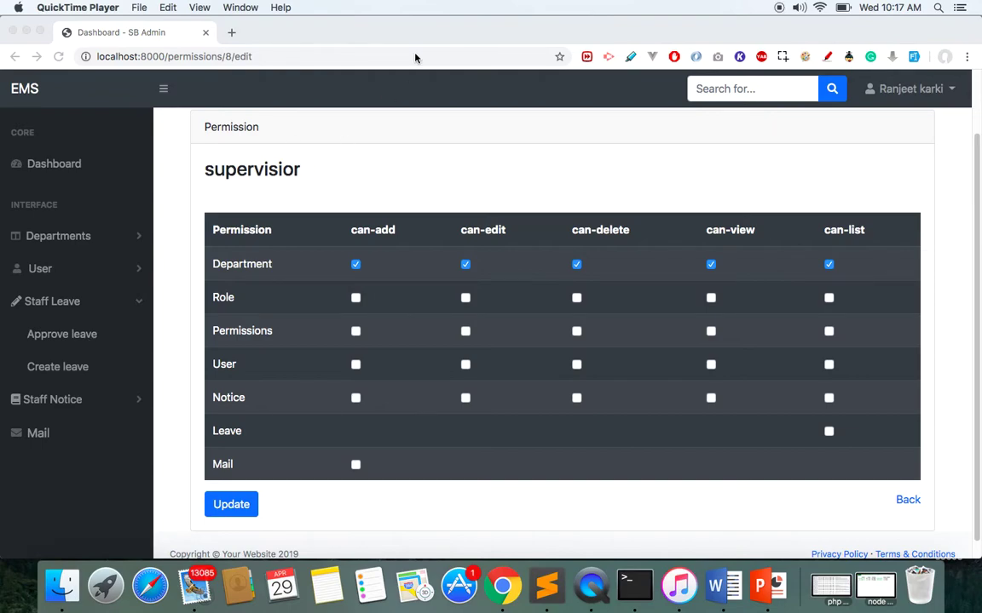
{"action": "left_click", "coordinate": [430, 285]}
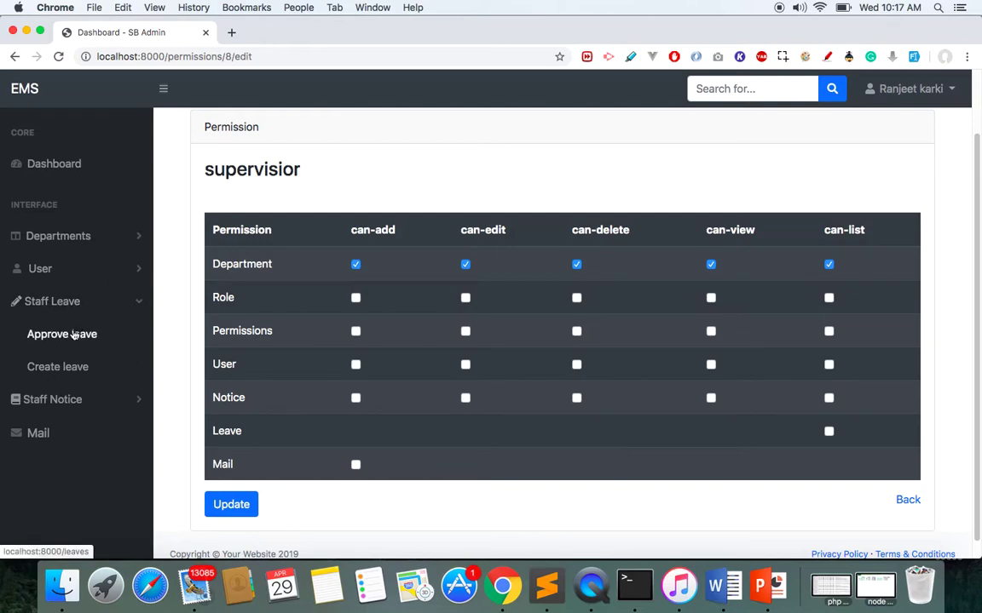
{"action": "left_click", "coordinate": [53, 371]}
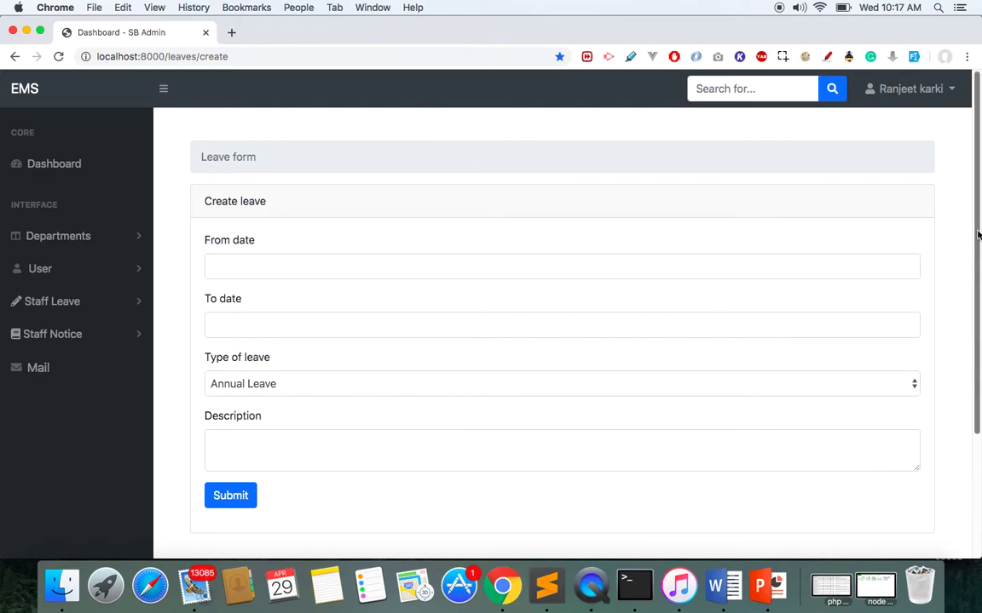
Inspect the start and end date pickers, keeping Annual Leave as the leave type.
{"action": "left_click", "coordinate": [343, 273]}
{"action": "left_click", "coordinate": [509, 347]}
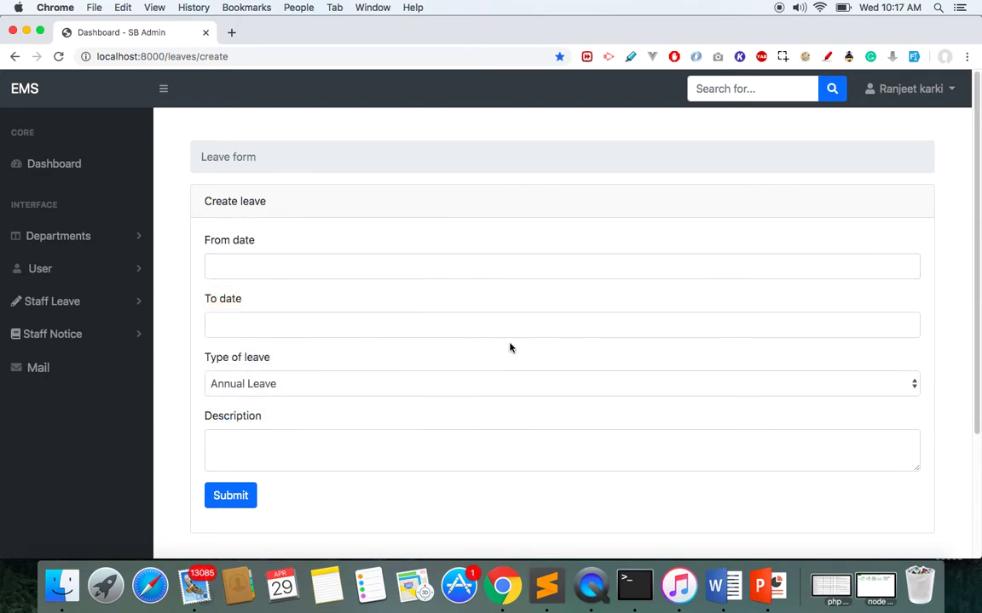
{"action": "left_click", "coordinate": [447, 318]}
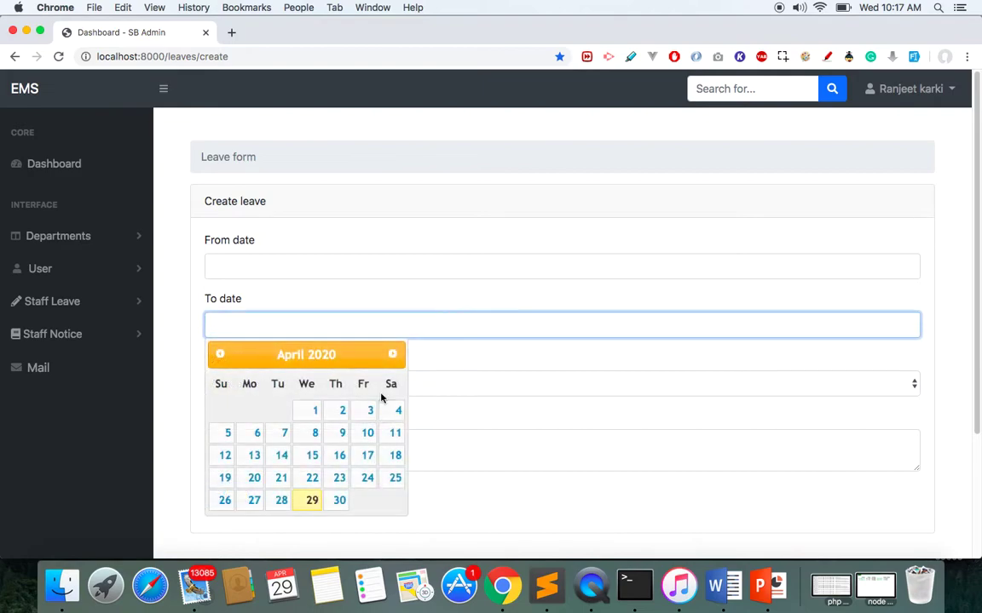
{"action": "left_click", "coordinate": [635, 409]}
{"action": "left_click", "coordinate": [786, 392]}
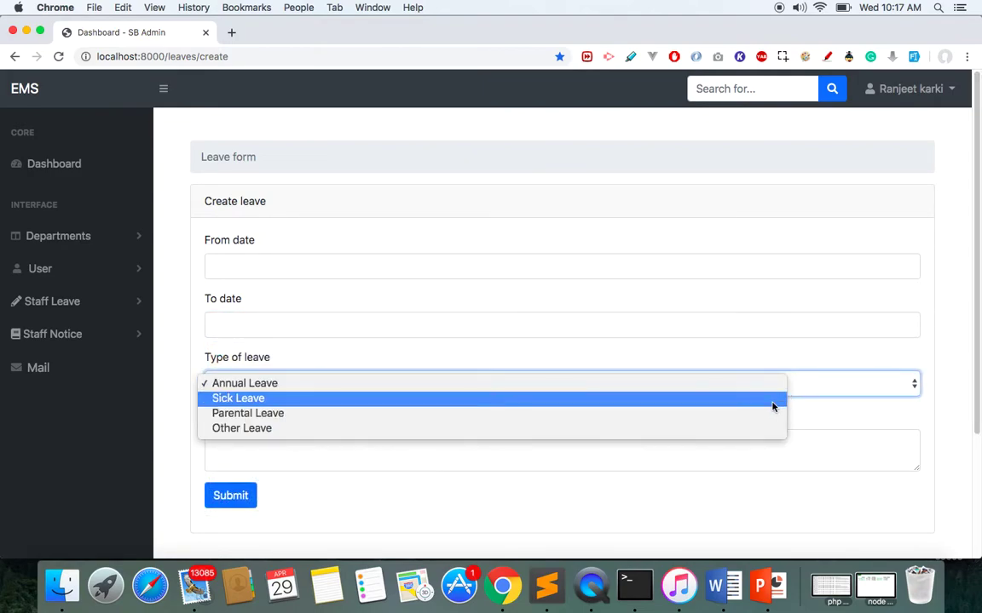
{"action": "left_click", "coordinate": [839, 379]}
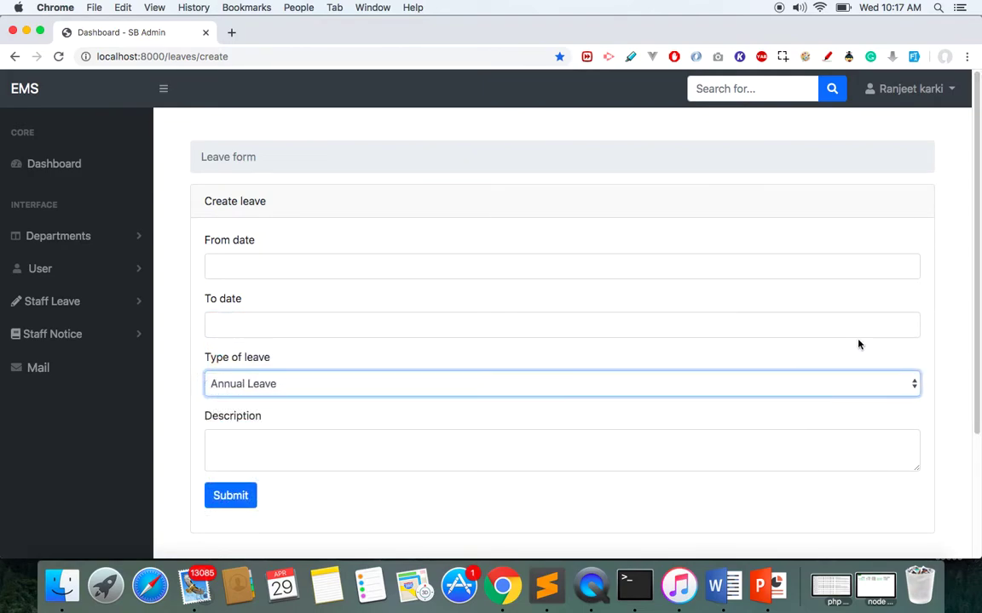
{"action": "left_click", "coordinate": [846, 440]}
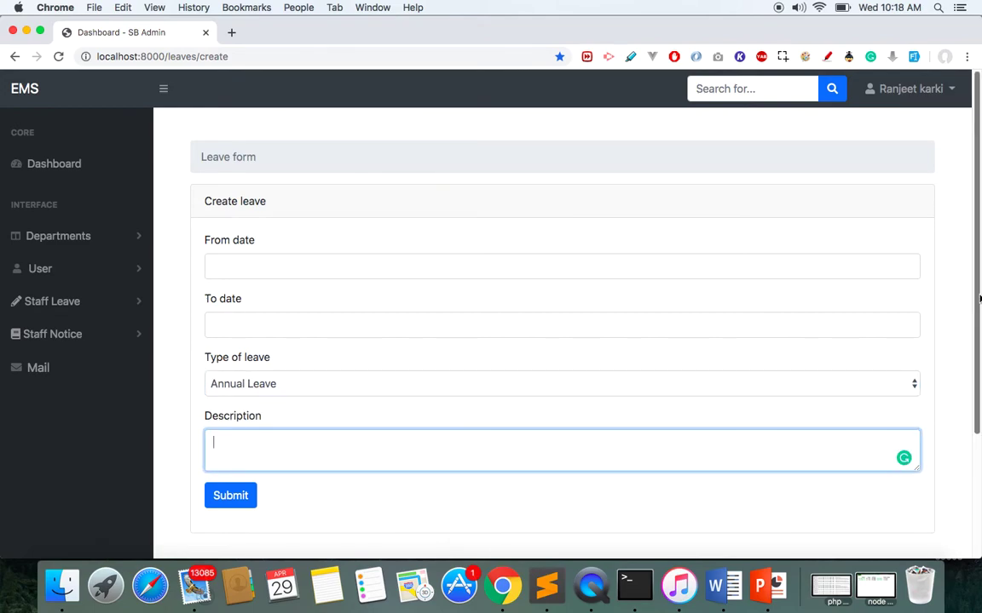
Scroll down to check the leave table with its pending request.
{"action": "left_click_drag", "start_coordinate": [978, 307], "coordinate": [977, 488]}
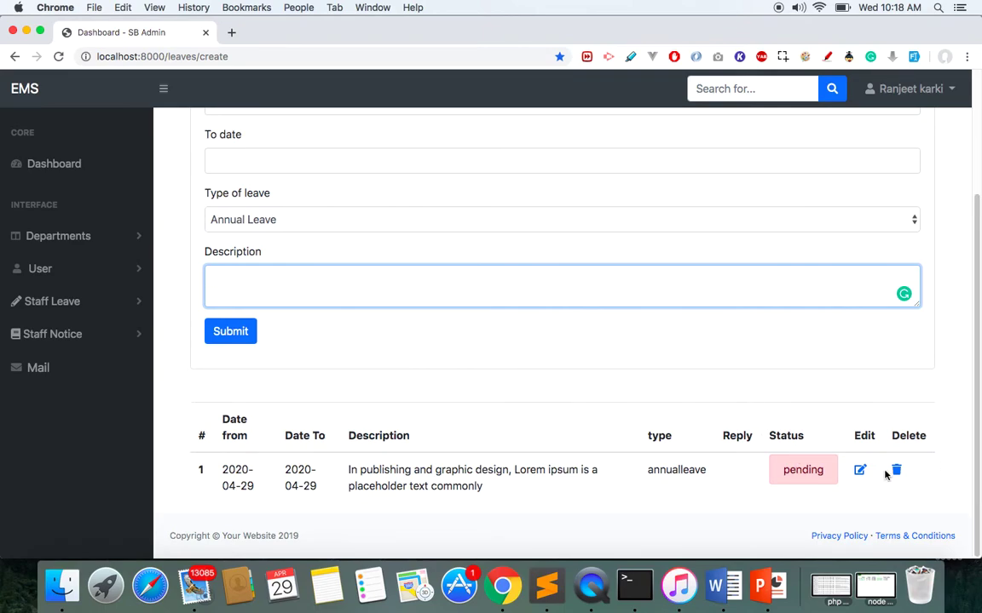
{"action": "left_click_drag", "start_coordinate": [978, 471], "coordinate": [978, 349]}
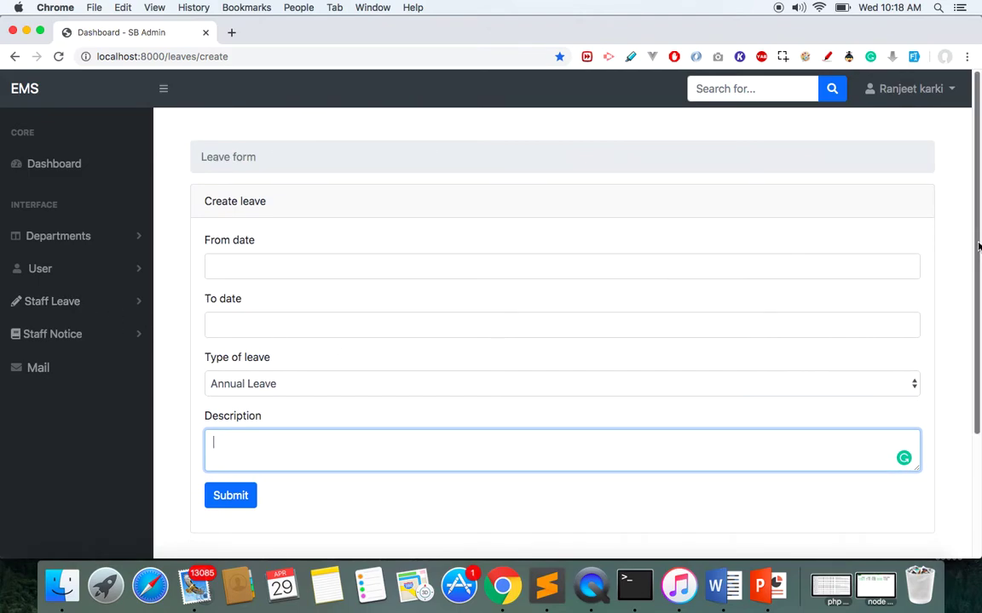
{"action": "scroll", "coordinate": [562, 341], "scroll_direction": "down", "scroll_amount": 2}
{"action": "scroll", "coordinate": [733, 138], "scroll_direction": "up", "scroll_amount": 2}
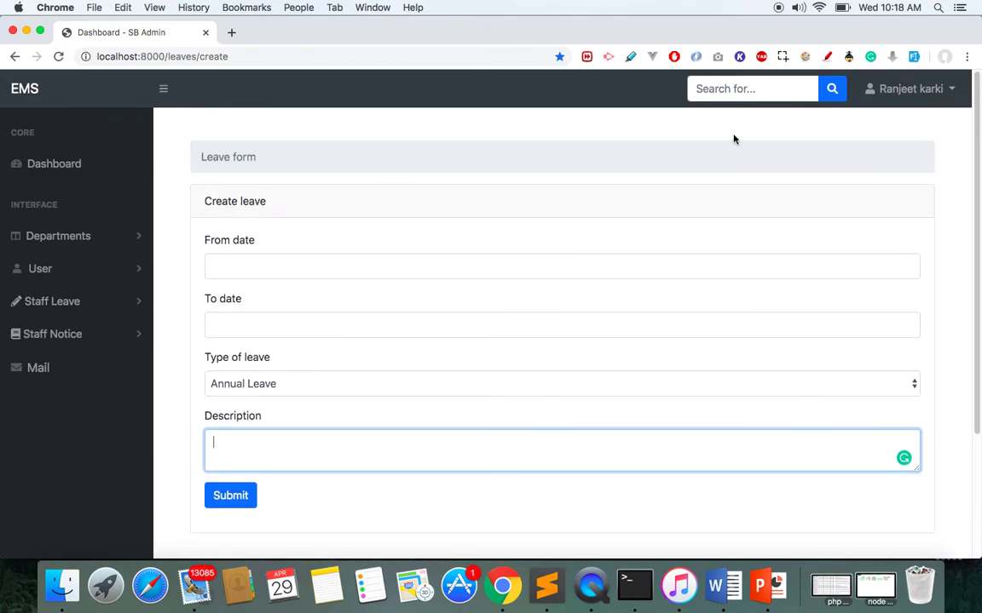
{"action": "left_click", "coordinate": [66, 305]}
Approve the pending 2020-04-29 leave request with status Accept and reply 'accepted'.
{"action": "left_click", "coordinate": [61, 334]}
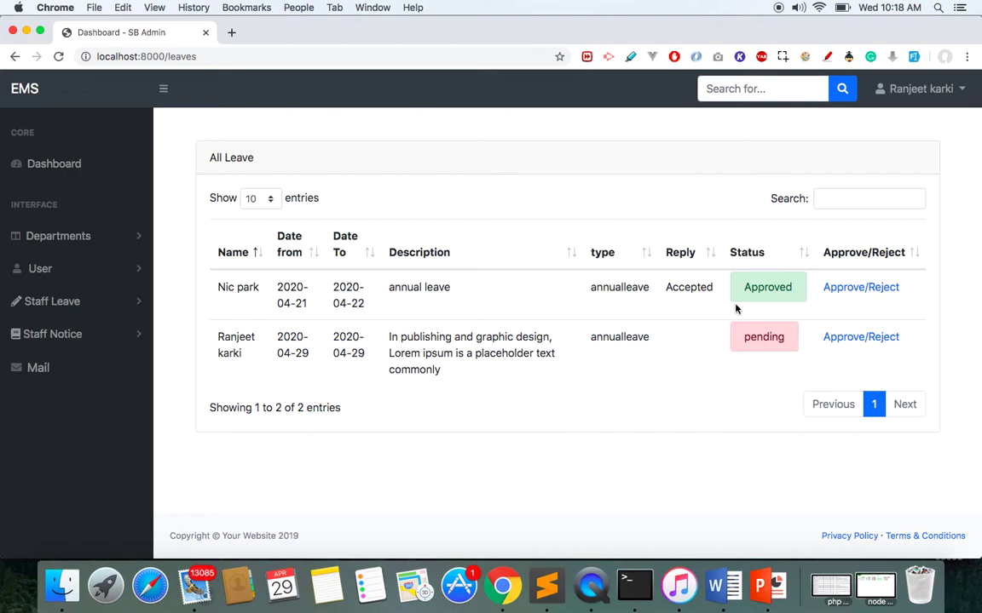
{"action": "left_click", "coordinate": [839, 341]}
{"action": "left_click", "coordinate": [414, 177]}
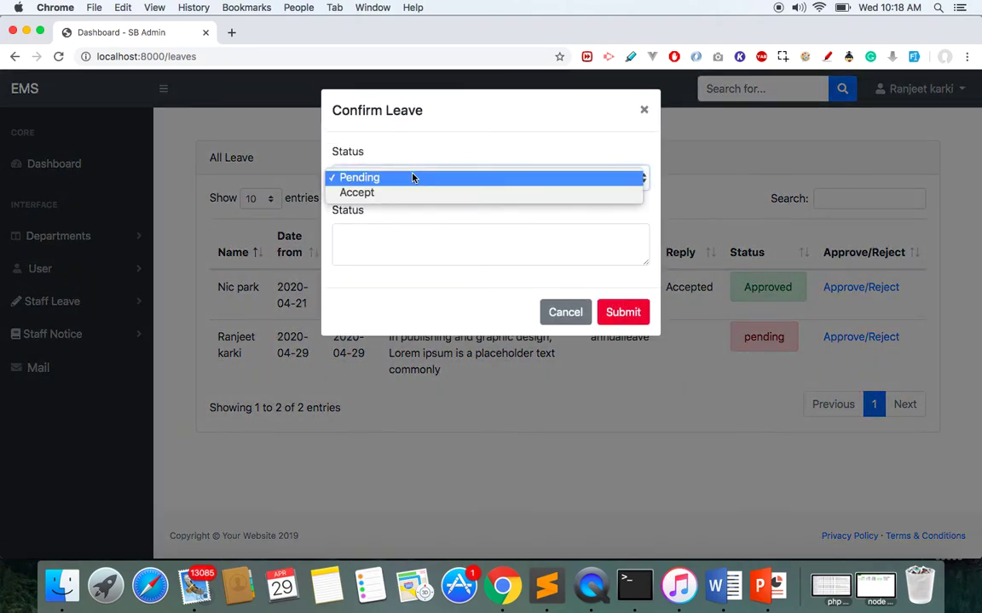
{"action": "left_click", "coordinate": [404, 193]}
{"action": "left_click", "coordinate": [351, 241]}
{"action": "type", "text": "accepted"}
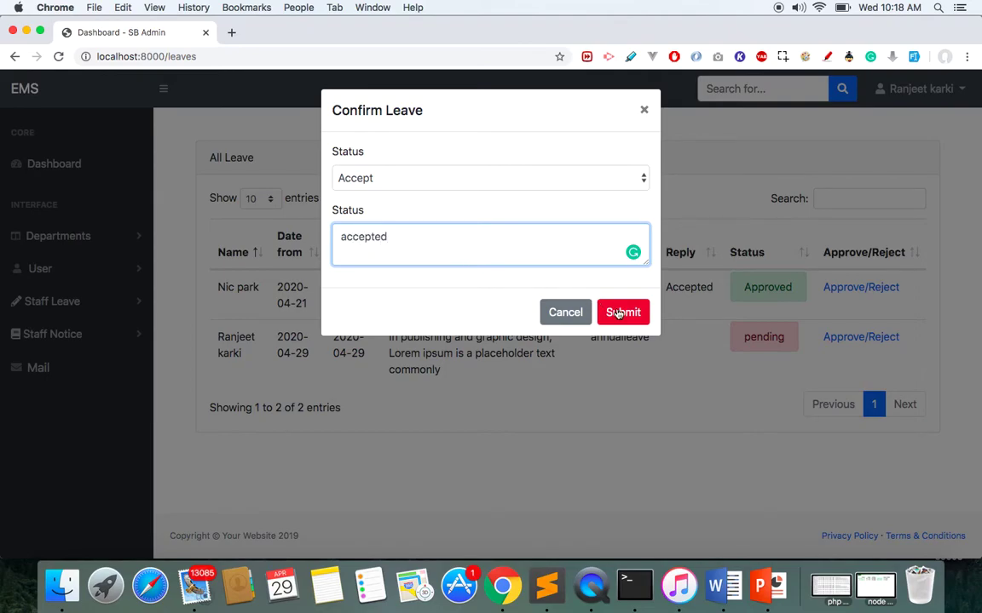
{"action": "left_click", "coordinate": [619, 312]}
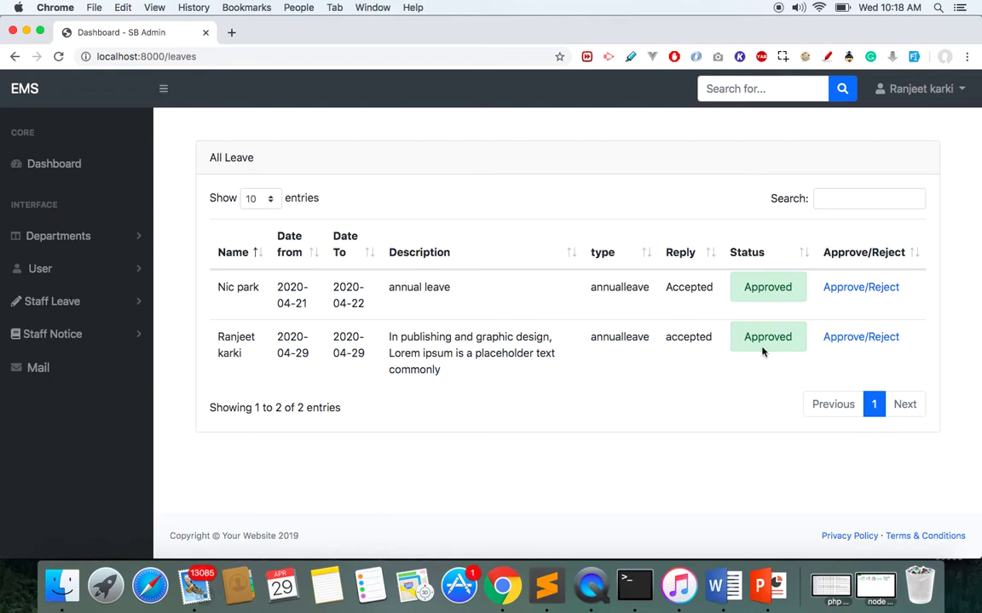
{"action": "left_click", "coordinate": [49, 334]}
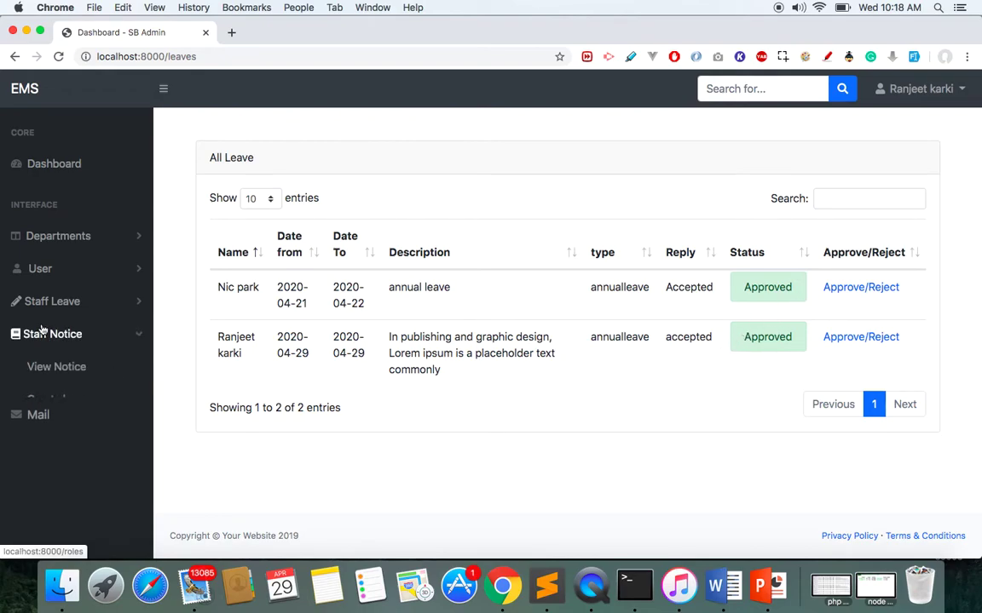
View all notices and cancel deleting the 'Why do we use it?' notice.
{"action": "left_click", "coordinate": [60, 366]}
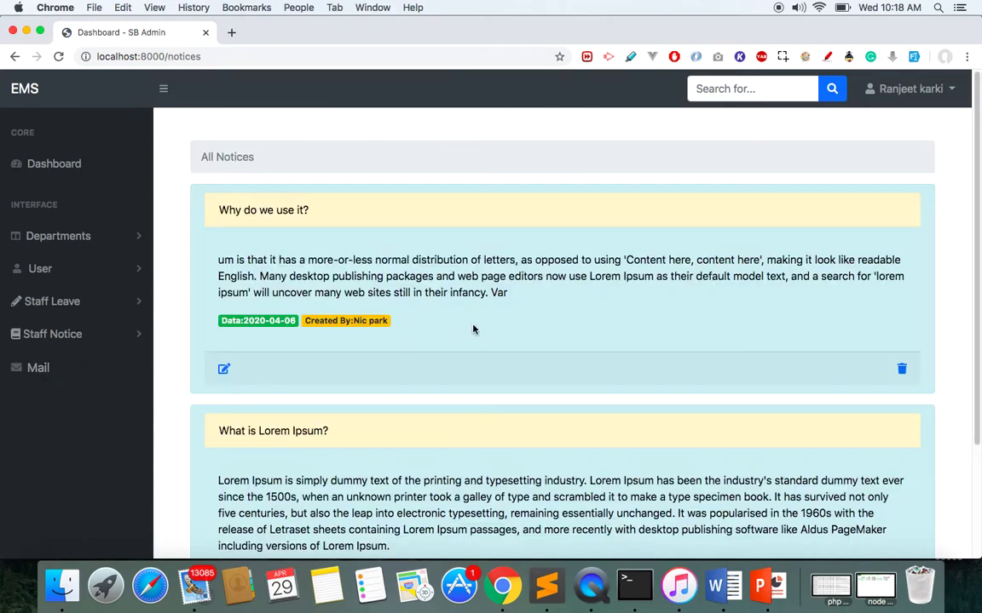
{"action": "scroll", "coordinate": [971, 306], "scroll_direction": "down", "scroll_amount": 3}
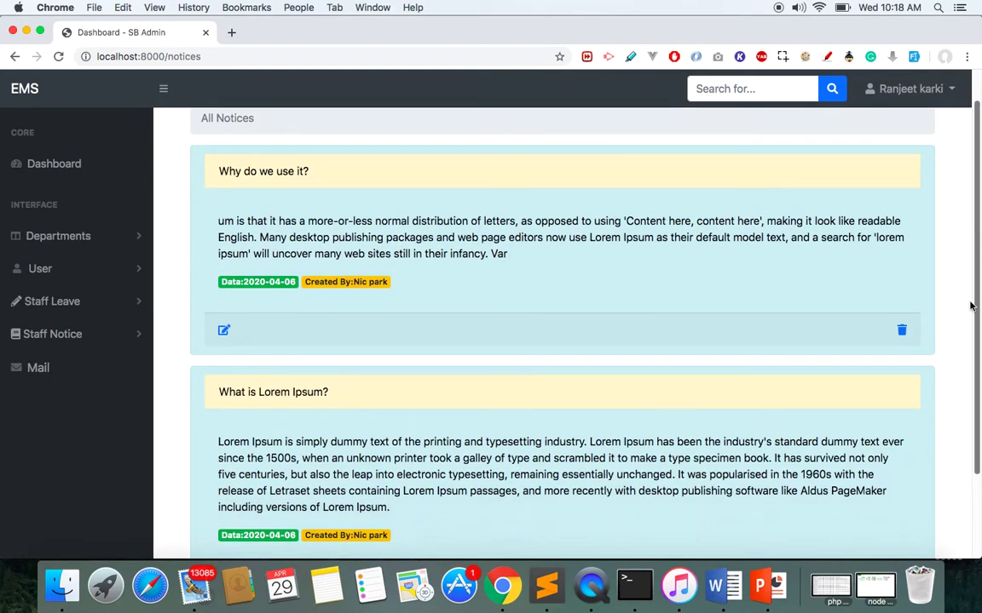
{"action": "scroll", "coordinate": [970, 371], "scroll_direction": "up", "scroll_amount": 2}
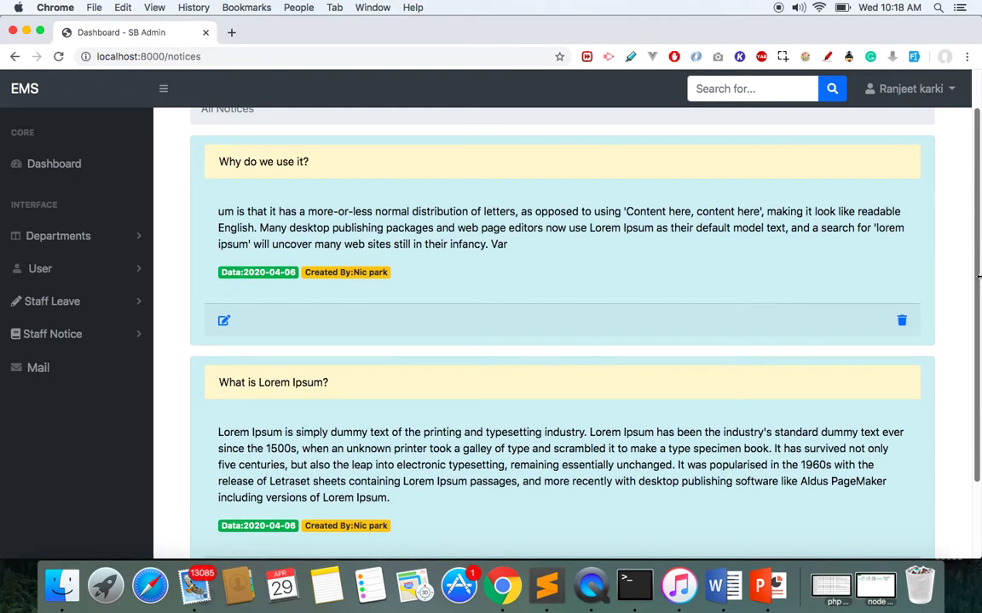
{"action": "left_click", "coordinate": [903, 327]}
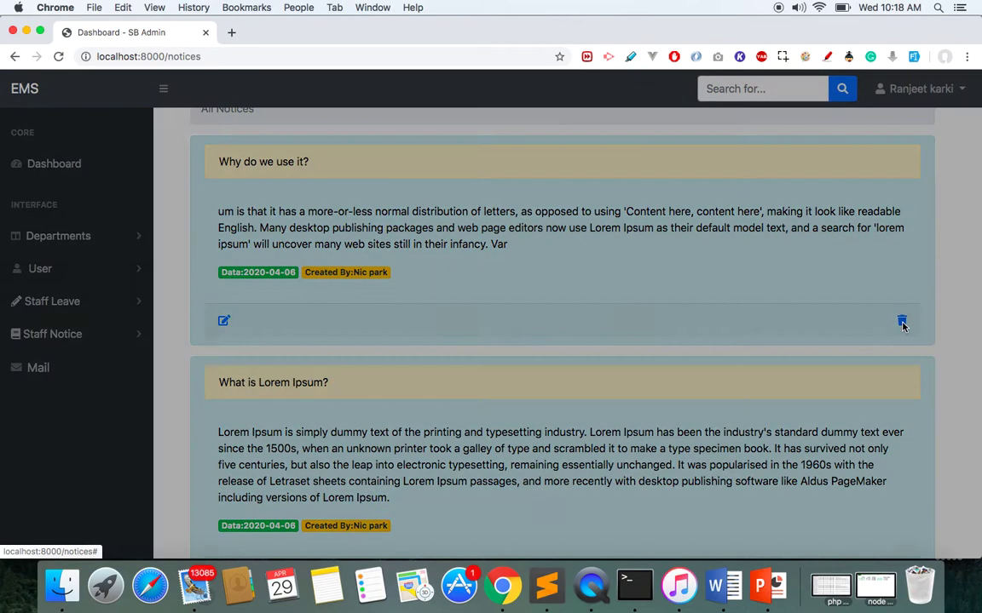
{"action": "left_click", "coordinate": [311, 358]}
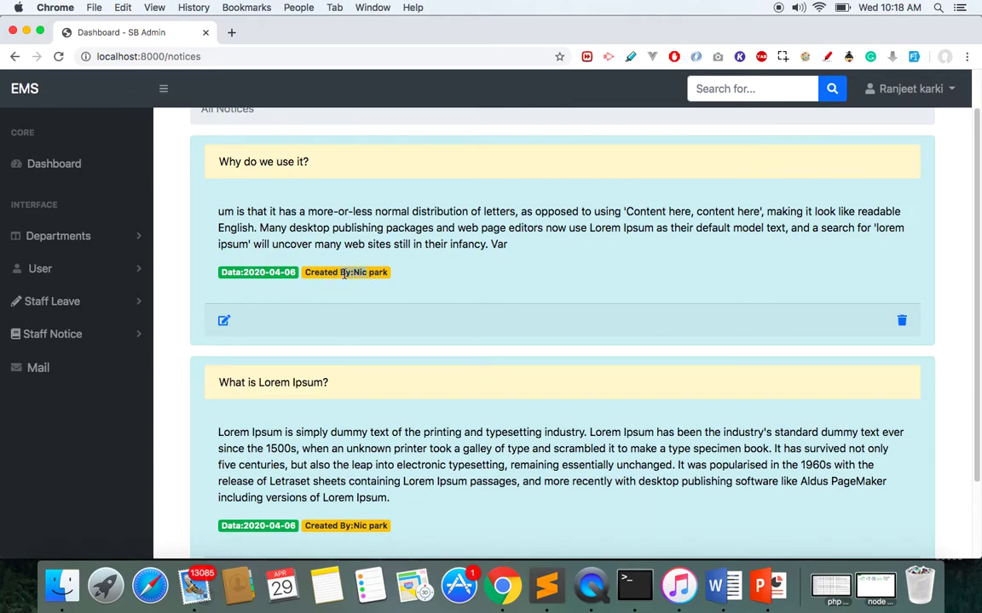
{"action": "left_click_drag", "start_coordinate": [344, 273], "coordinate": [390, 282]}
Browse the new-notice form's title, description and date fields, then go to Send Email.
{"action": "left_click", "coordinate": [56, 338]}
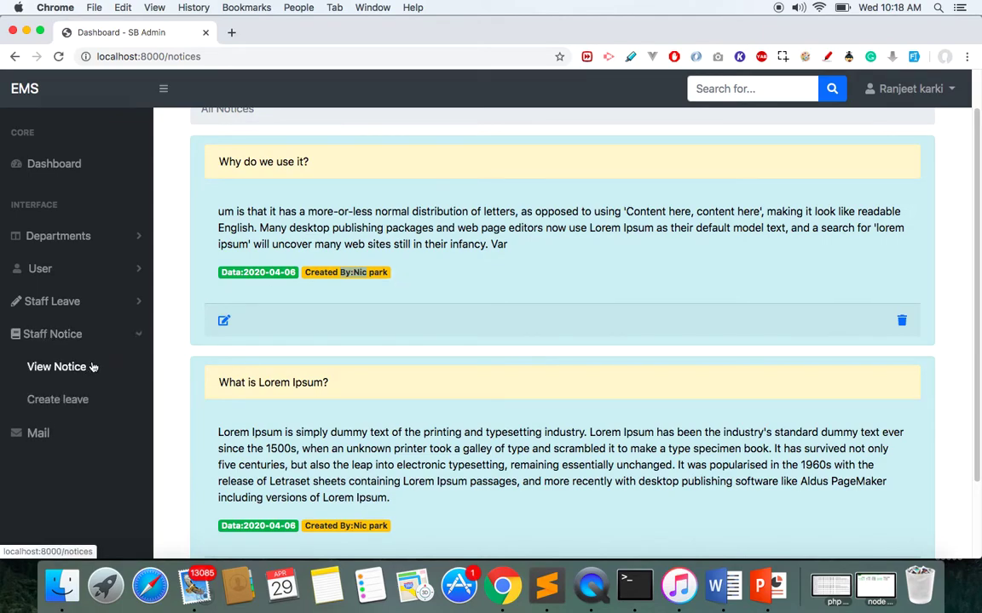
{"action": "left_click", "coordinate": [60, 406]}
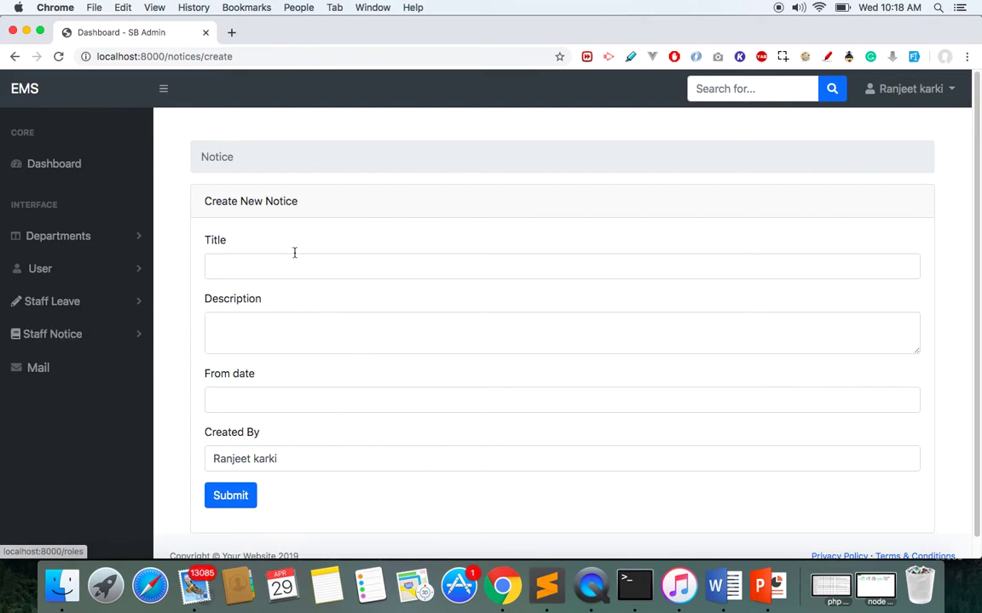
{"action": "left_click", "coordinate": [259, 260]}
{"action": "left_click", "coordinate": [256, 326]}
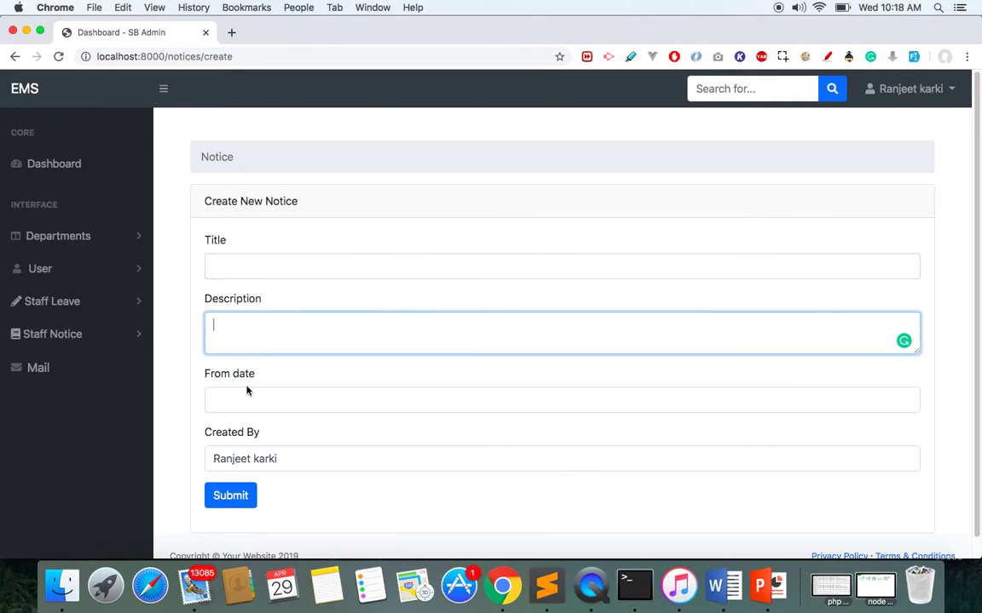
{"action": "left_click", "coordinate": [242, 398]}
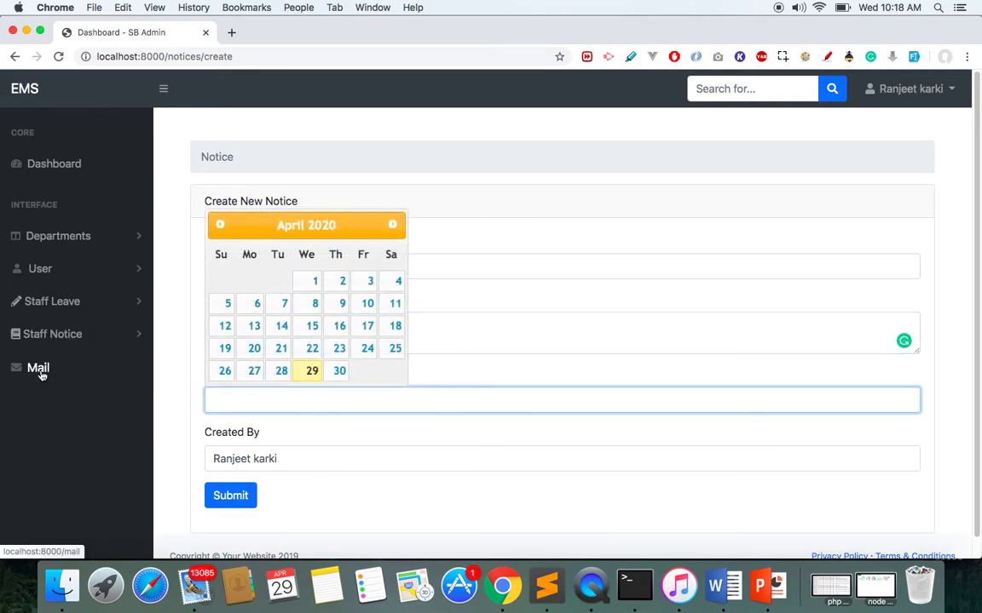
{"action": "left_click", "coordinate": [43, 370]}
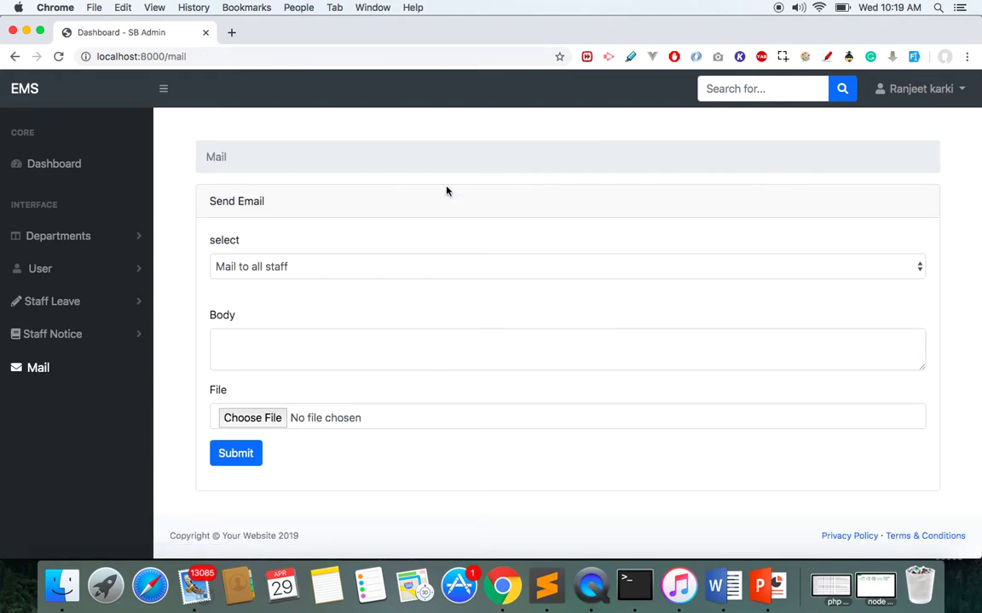
Set the recipient type to Choose Department with IT Department selected.
{"action": "left_click", "coordinate": [316, 273]}
{"action": "left_click", "coordinate": [399, 202]}
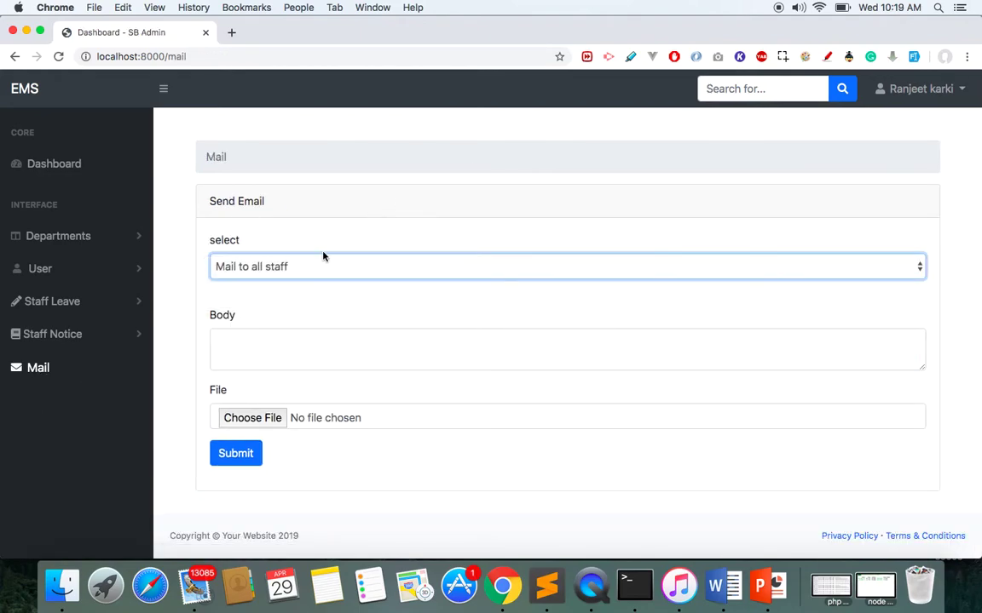
{"action": "left_click", "coordinate": [290, 267]}
{"action": "left_click", "coordinate": [346, 200]}
{"action": "left_click", "coordinate": [278, 270]}
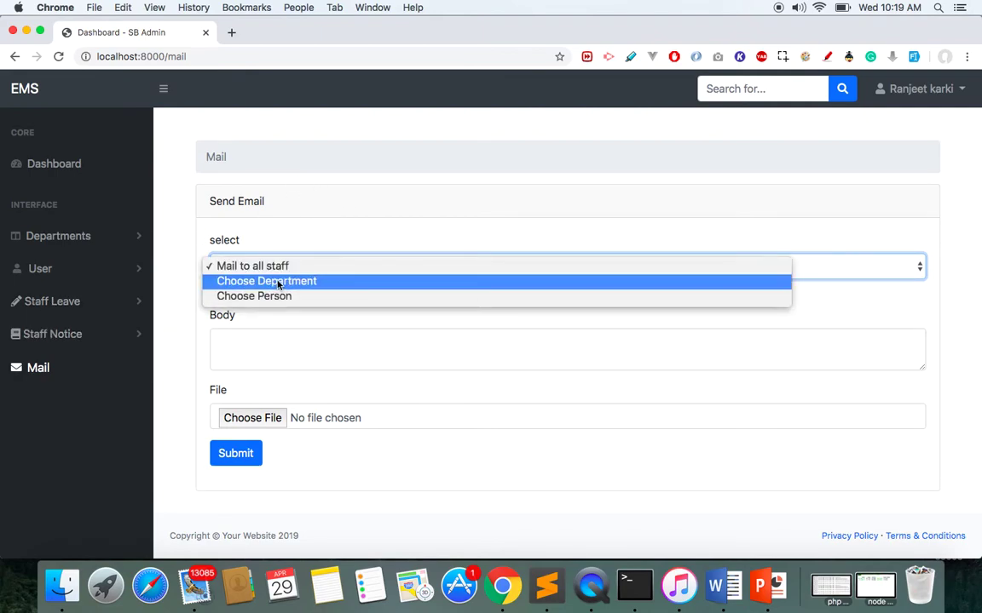
{"action": "left_click", "coordinate": [274, 283]}
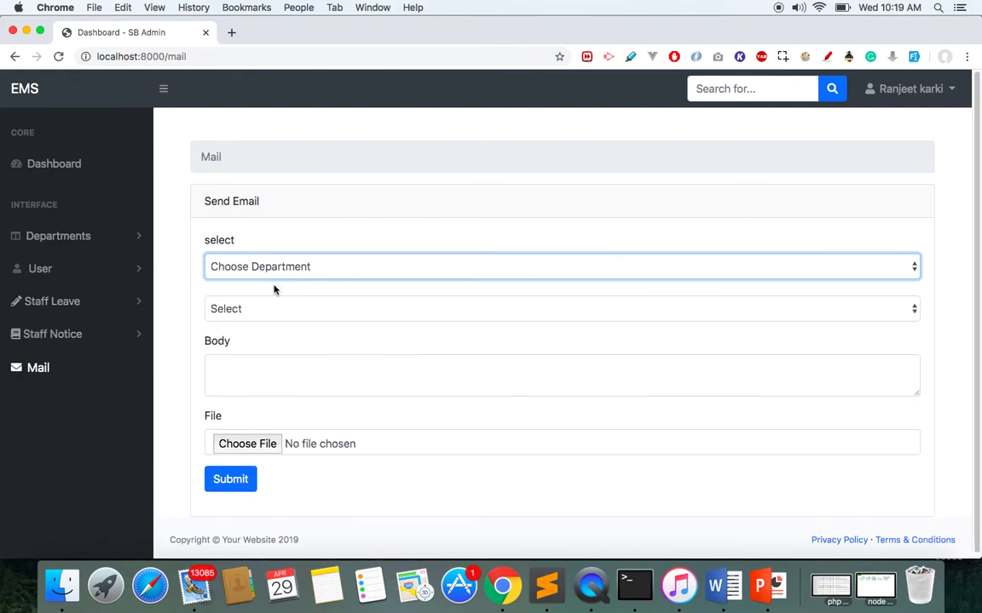
{"action": "left_click", "coordinate": [296, 275]}
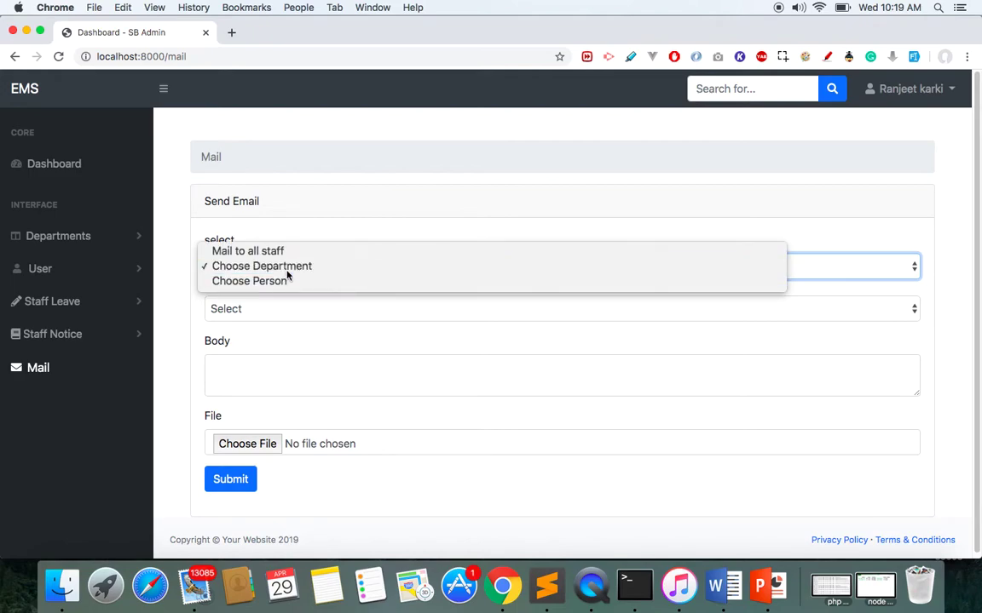
{"action": "left_click", "coordinate": [285, 271]}
{"action": "left_click", "coordinate": [273, 309]}
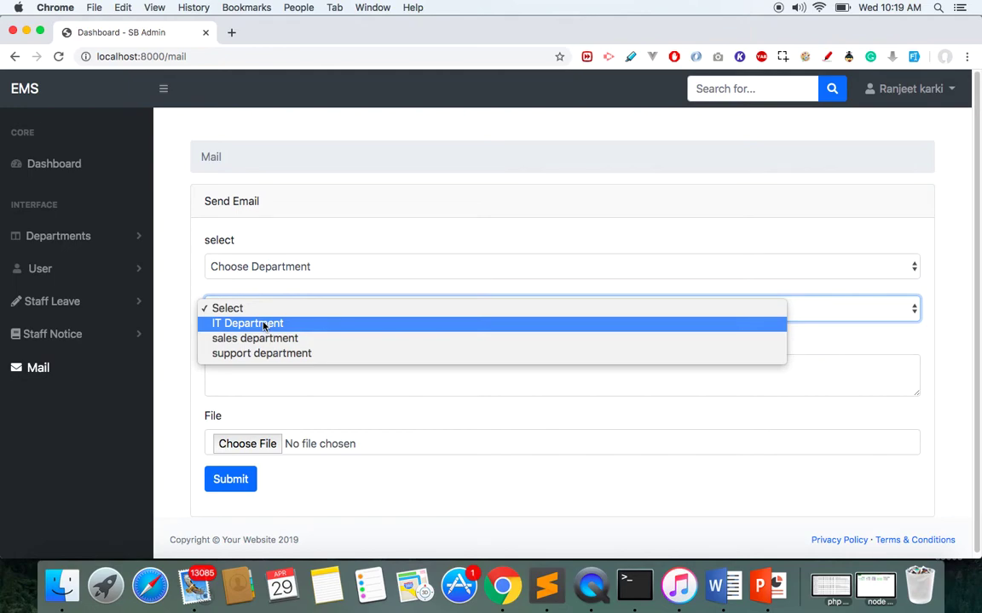
{"action": "left_click", "coordinate": [264, 324]}
{"action": "left_click", "coordinate": [253, 374]}
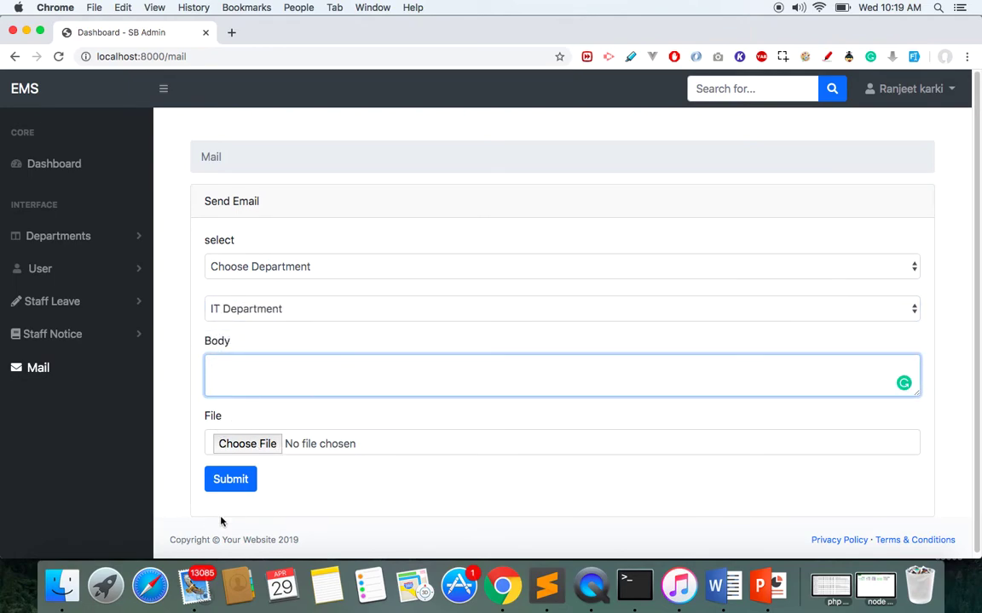
{"action": "left_click", "coordinate": [265, 317]}
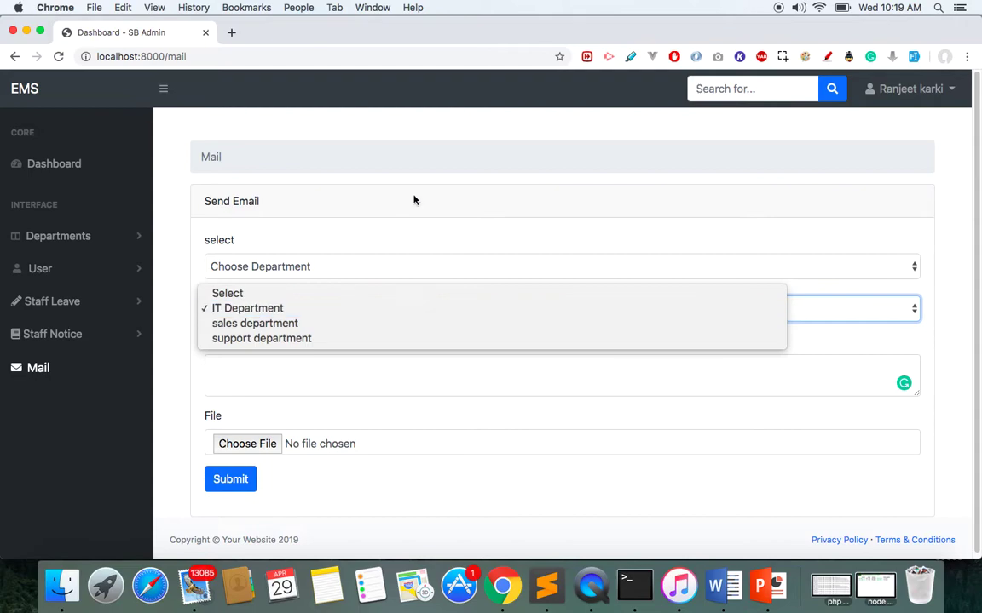
{"action": "left_click", "coordinate": [375, 181]}
Switch the recipient type to Choose Person and open the staff member list.
{"action": "left_click", "coordinate": [333, 275]}
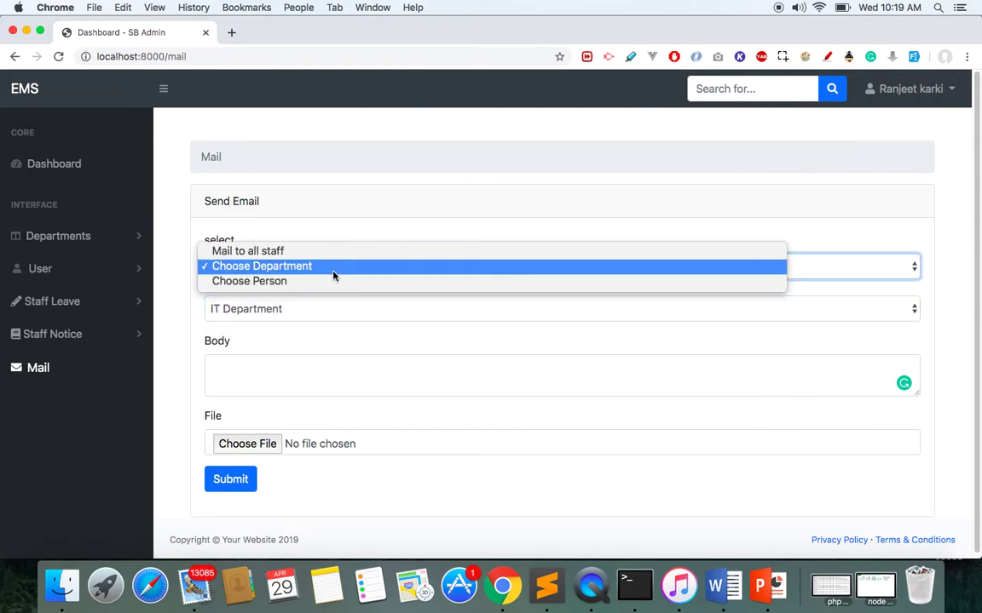
{"action": "left_click", "coordinate": [328, 282]}
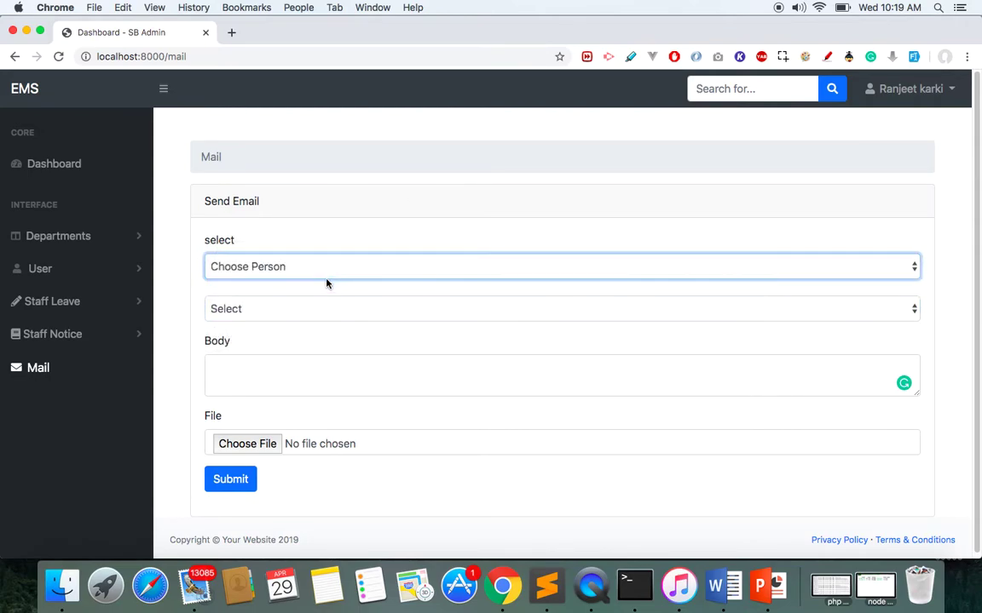
{"action": "left_click", "coordinate": [290, 311]}
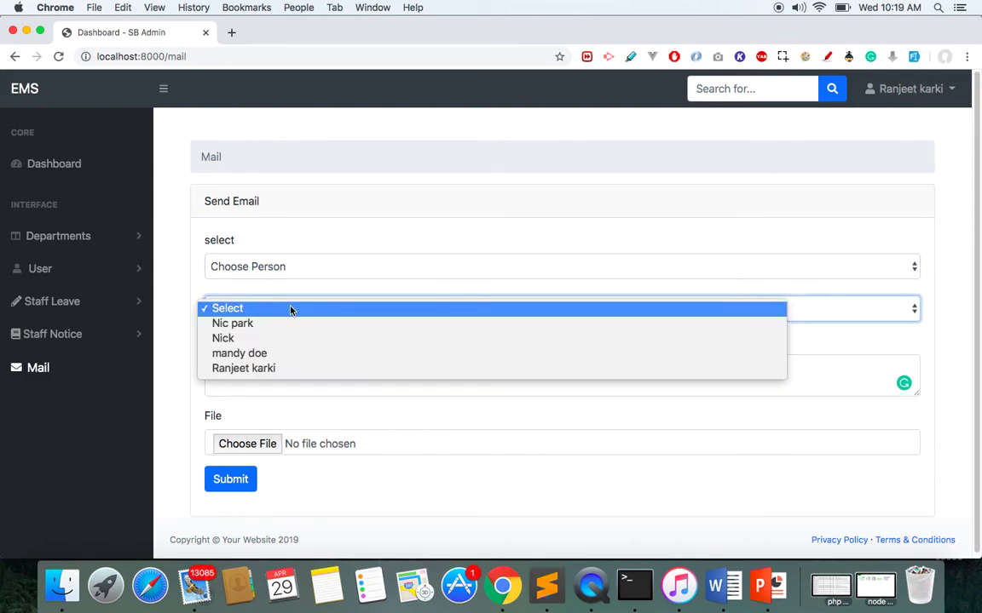
{"action": "left_click", "coordinate": [276, 371]}
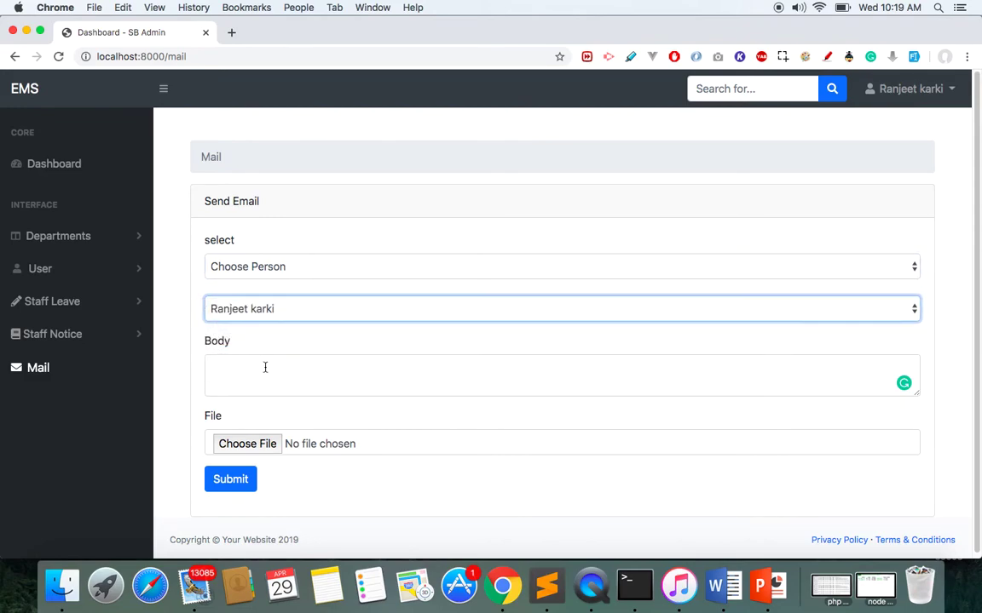
Pick the staff member, write body 'testing', attach 0asample_res.pdf and send the email.
{"action": "left_click", "coordinate": [250, 369]}
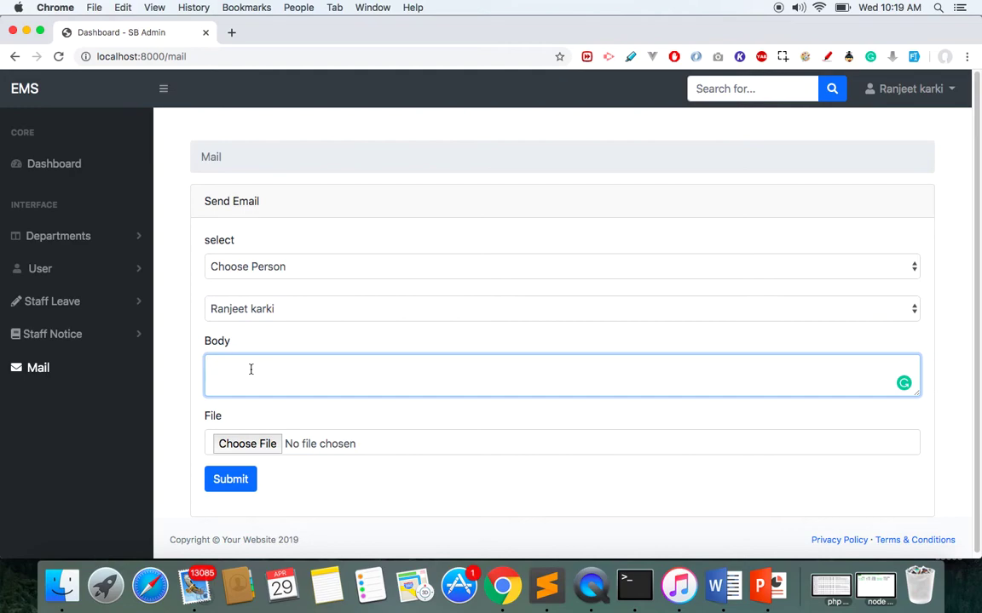
{"action": "type", "text": "testing"}
{"action": "left_click", "coordinate": [248, 445]}
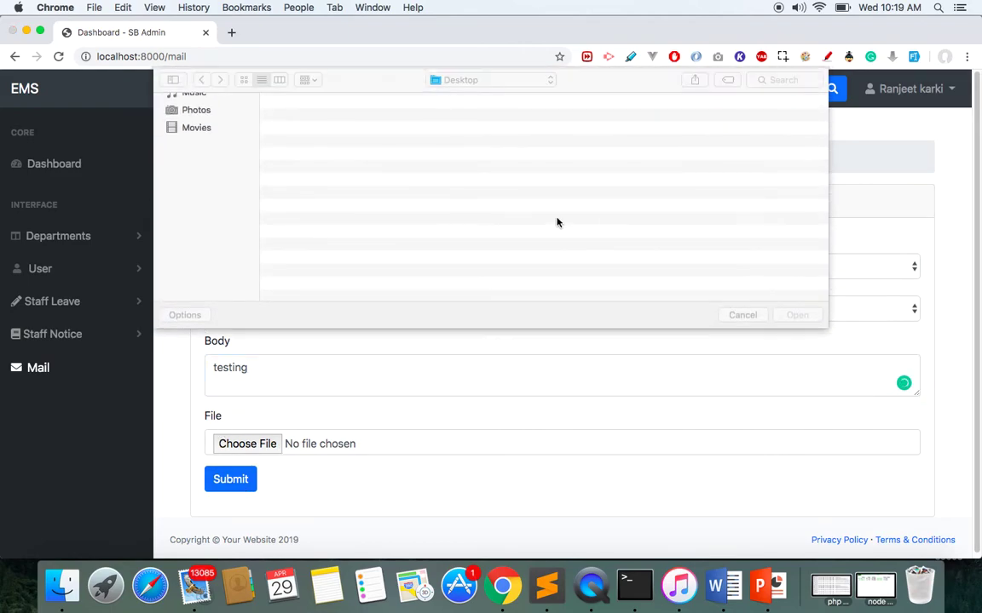
{"action": "double_click", "coordinate": [303, 129]}
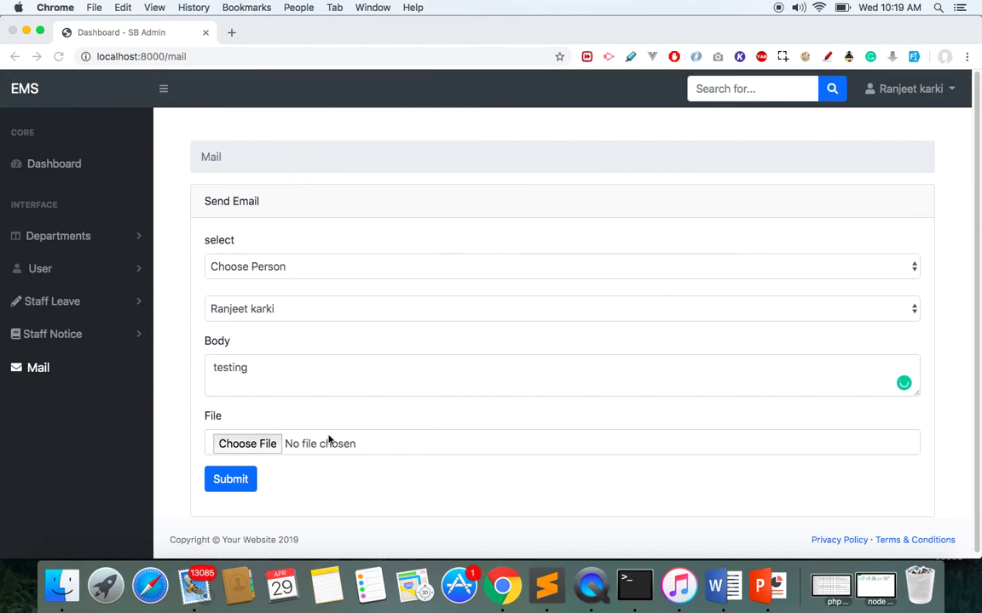
{"action": "left_click", "coordinate": [227, 489]}
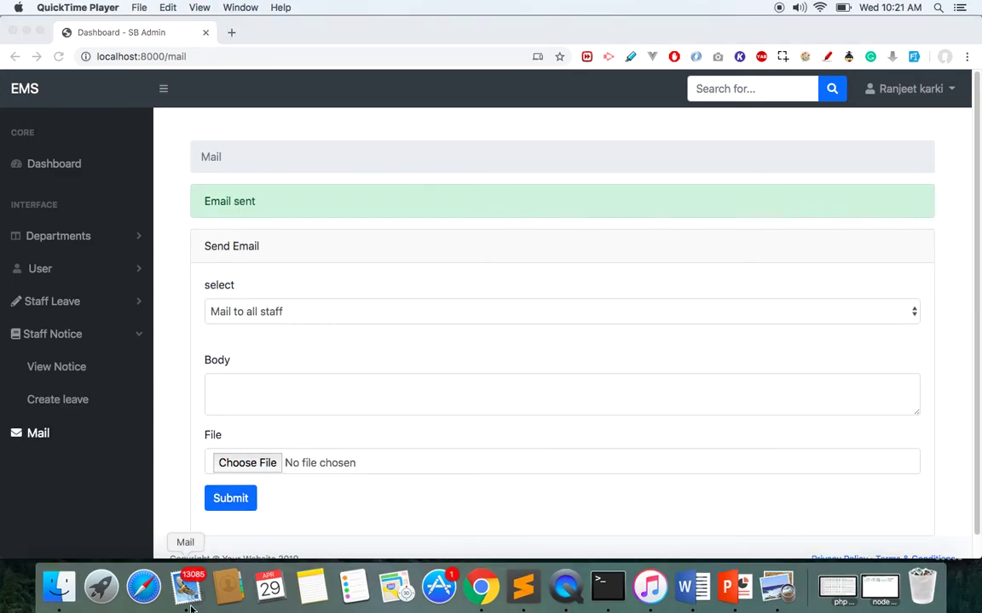
{"action": "left_click", "coordinate": [191, 603]}
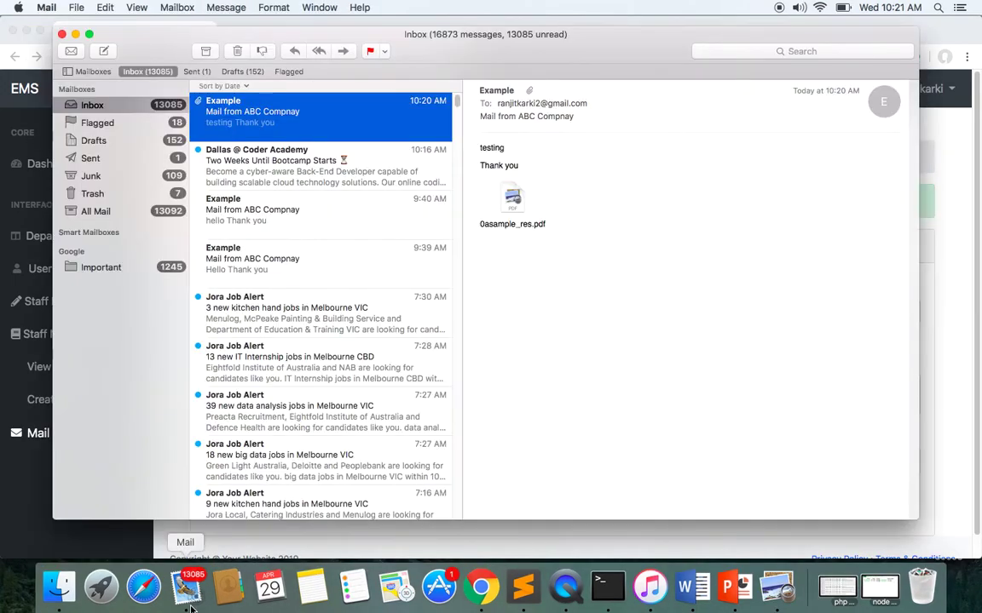
Open the received 'testing' email in Mail and view its PDF attachment in Preview.
{"action": "double_click", "coordinate": [328, 107]}
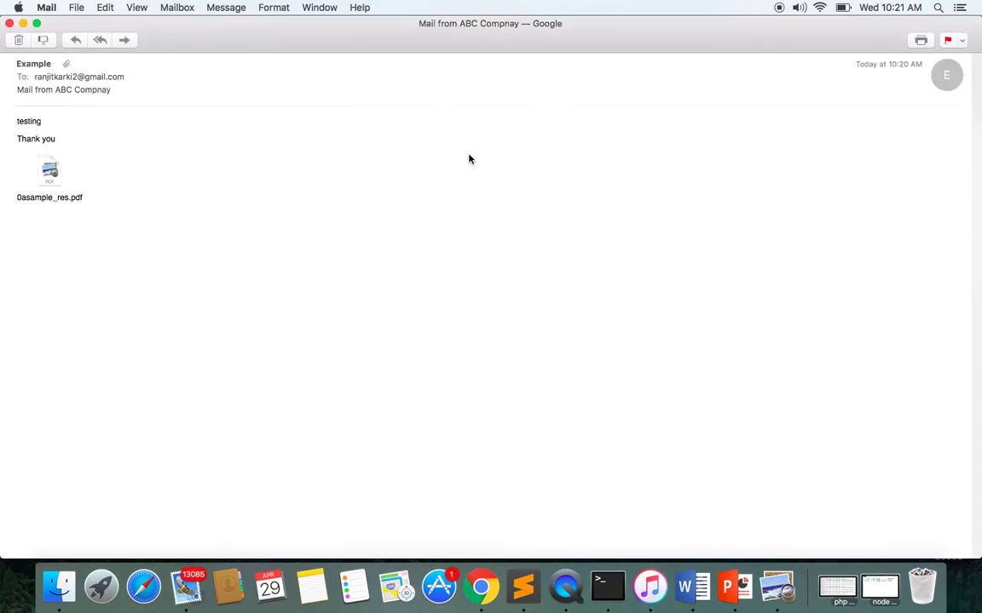
{"action": "triple_click", "coordinate": [27, 121]}
{"action": "double_click", "coordinate": [49, 170]}
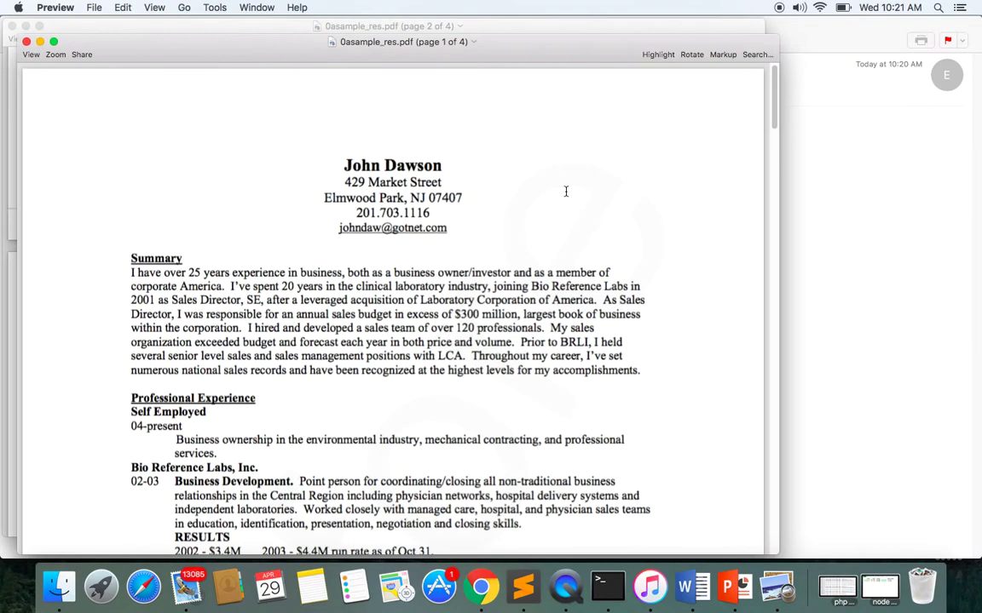
{"action": "scroll", "coordinate": [775, 117], "scroll_direction": "down", "scroll_amount": 15}
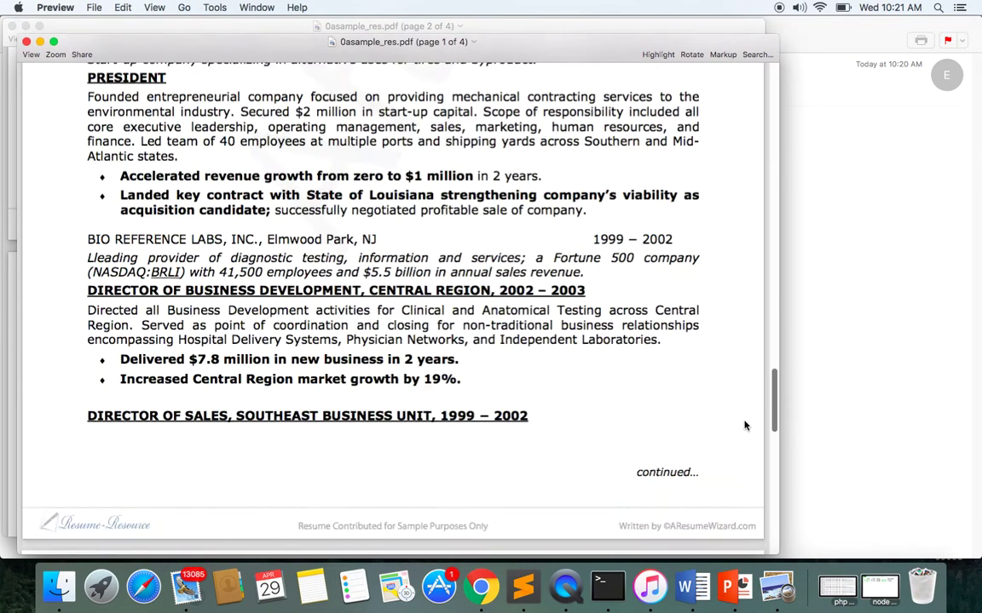
{"action": "scroll", "coordinate": [688, 138], "scroll_direction": "up", "scroll_amount": 15}
{"action": "left_click", "coordinate": [836, 290]}
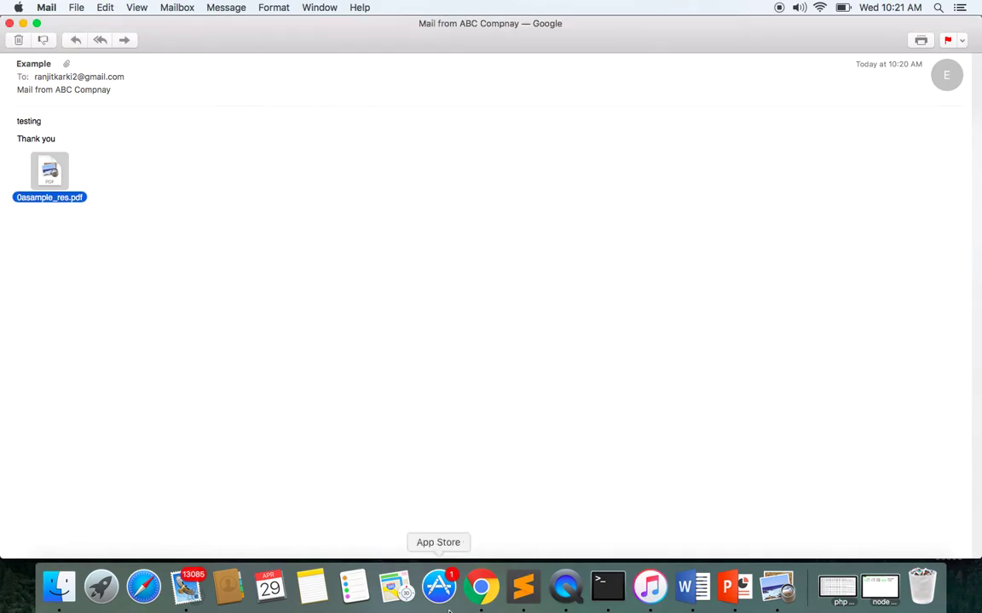
Back in EMS, view the four-employee list, then open the permissions list.
{"action": "left_click", "coordinate": [481, 587]}
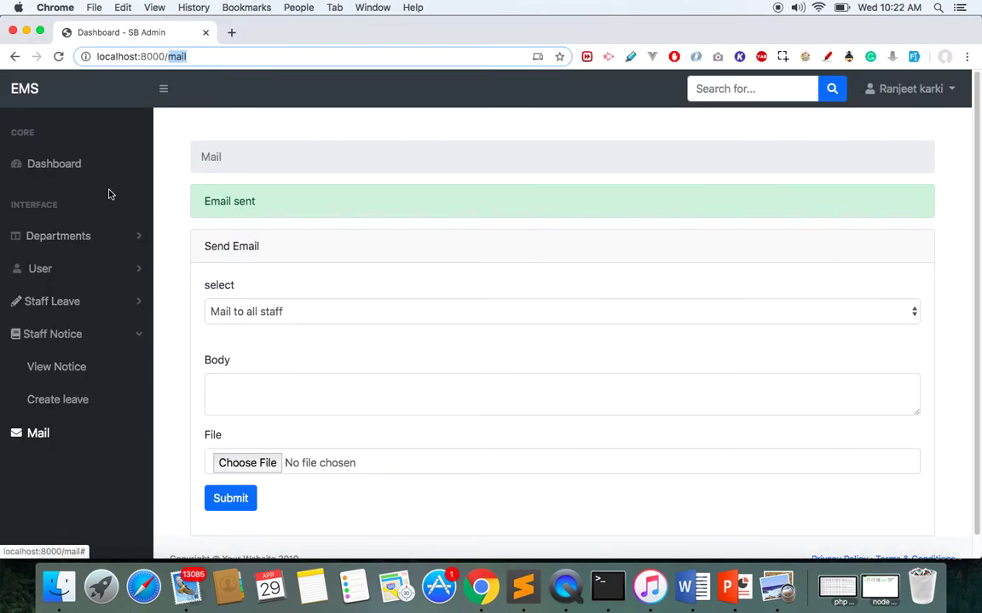
{"action": "left_click", "coordinate": [51, 274]}
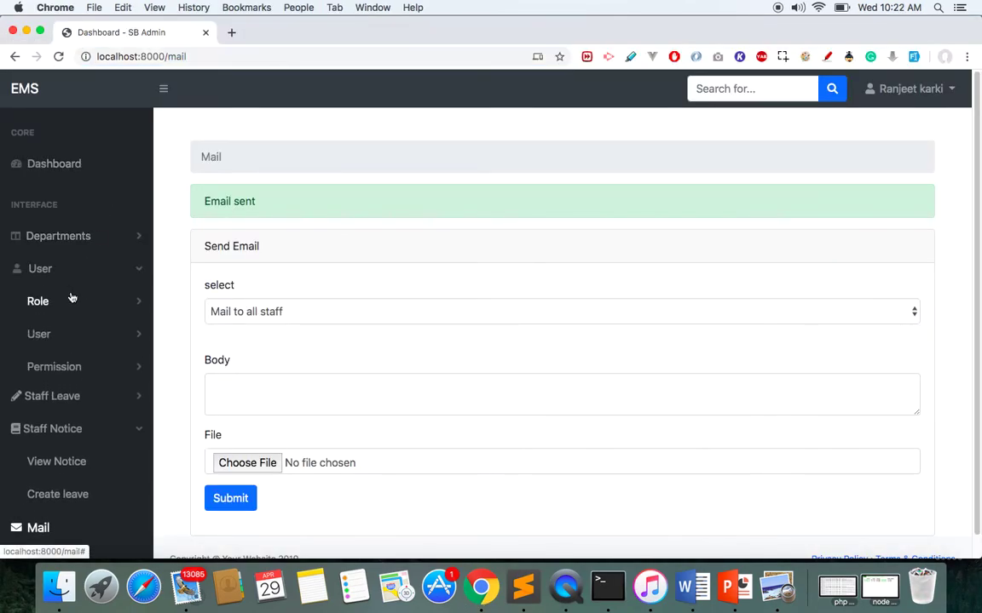
{"action": "left_click", "coordinate": [57, 336]}
{"action": "left_click", "coordinate": [69, 369]}
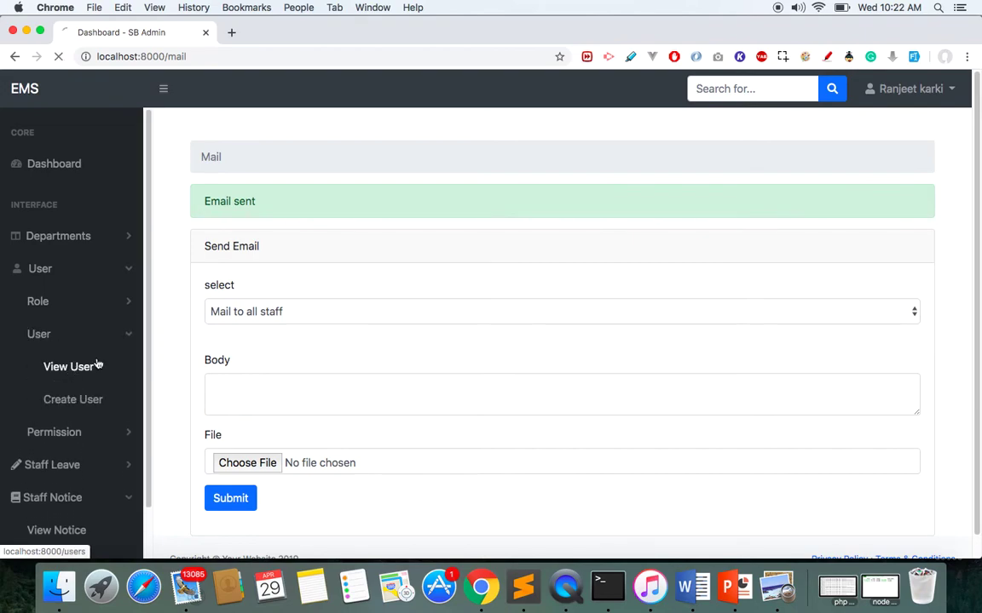
{"action": "triple_click", "coordinate": [390, 341]}
{"action": "key", "text": "super+c"}
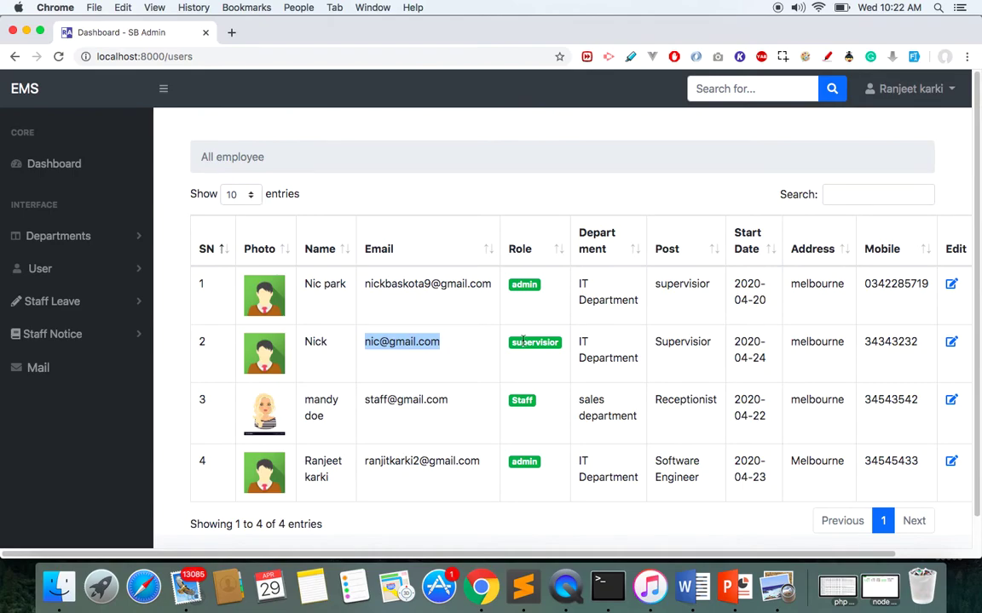
{"action": "left_click", "coordinate": [68, 271]}
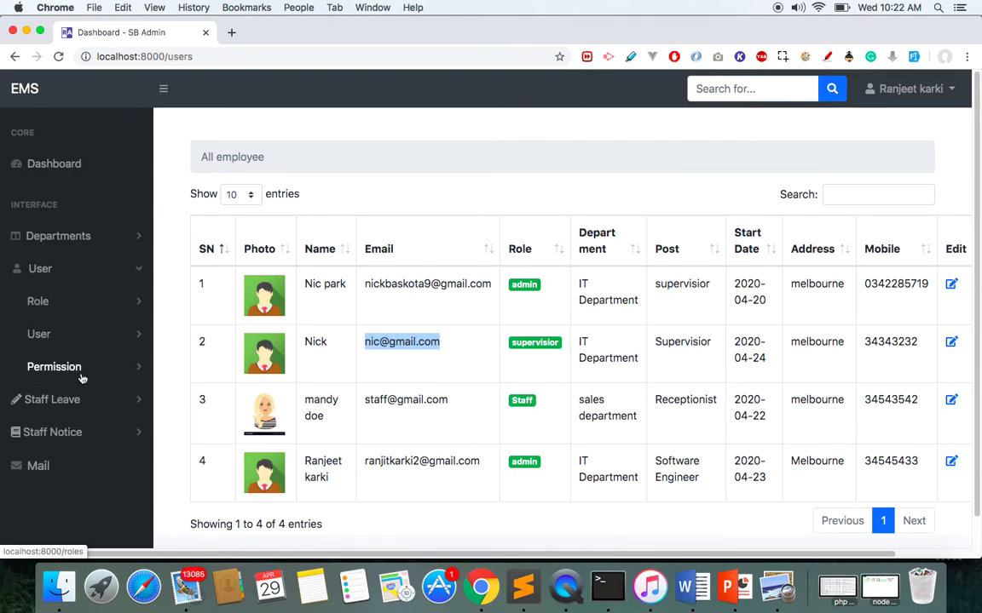
{"action": "left_click", "coordinate": [82, 375]}
{"action": "left_click", "coordinate": [93, 400]}
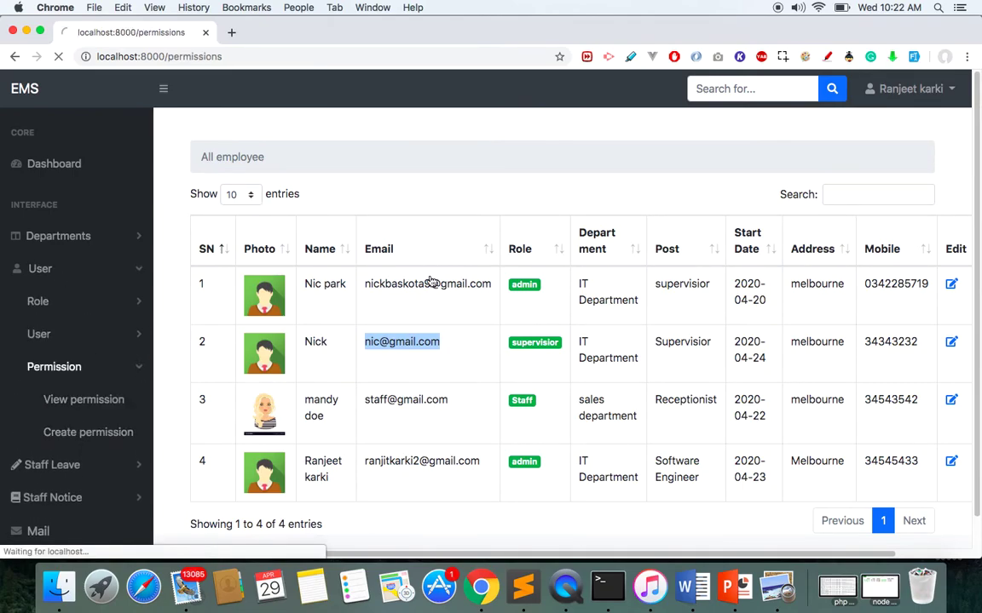
Open the supervisior permission set for editing.
{"action": "left_click", "coordinate": [563, 237]}
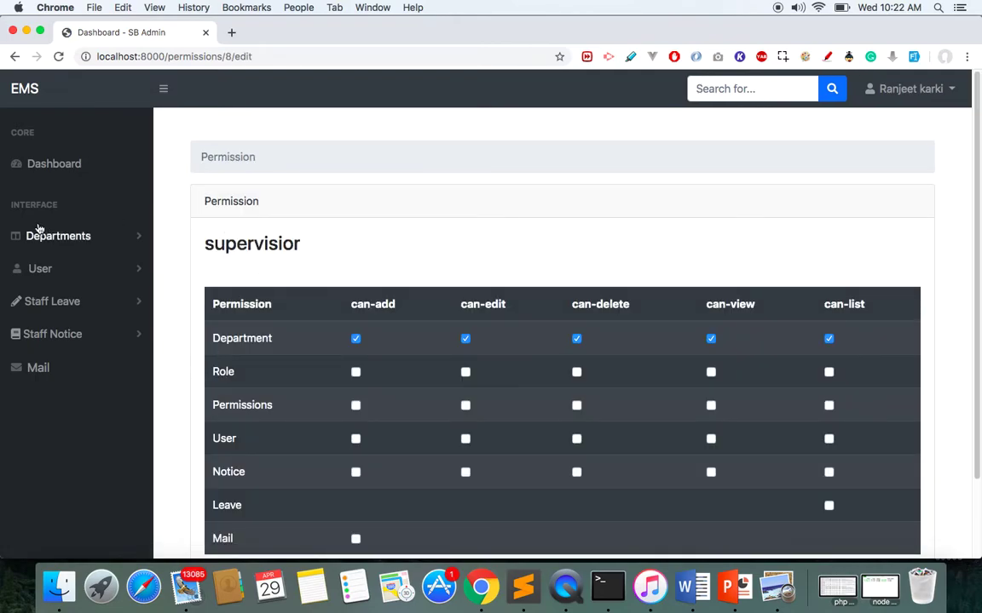
{"action": "left_click", "coordinate": [47, 248]}
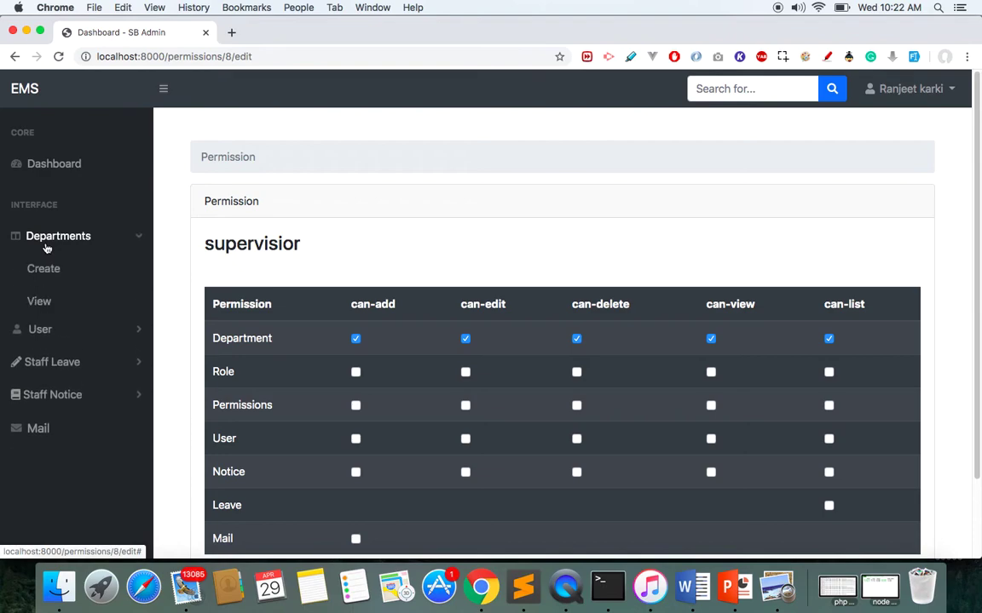
{"action": "left_click", "coordinate": [49, 252]}
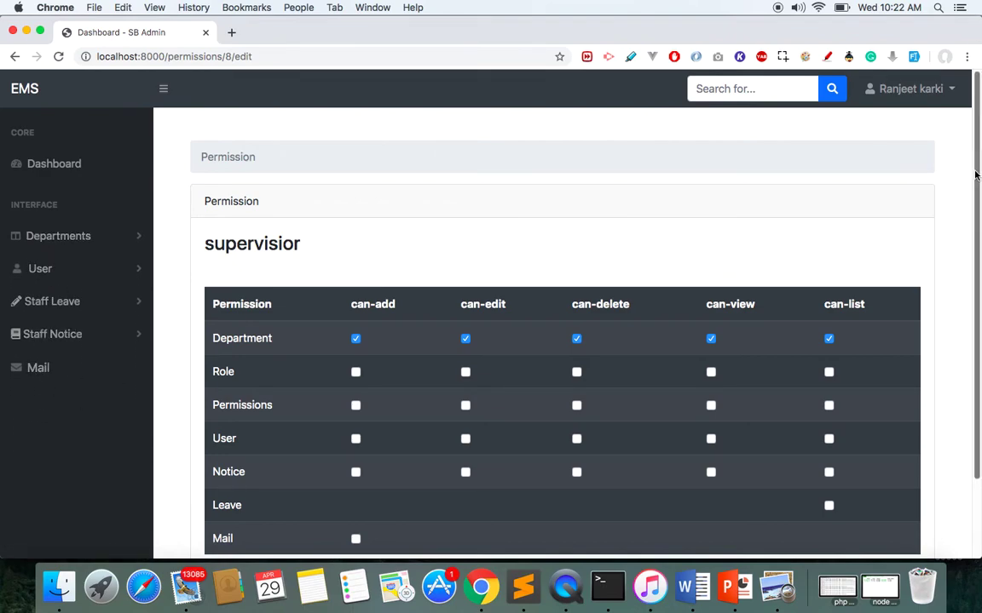
{"action": "scroll", "coordinate": [975, 175], "scroll_direction": "down", "scroll_amount": 3}
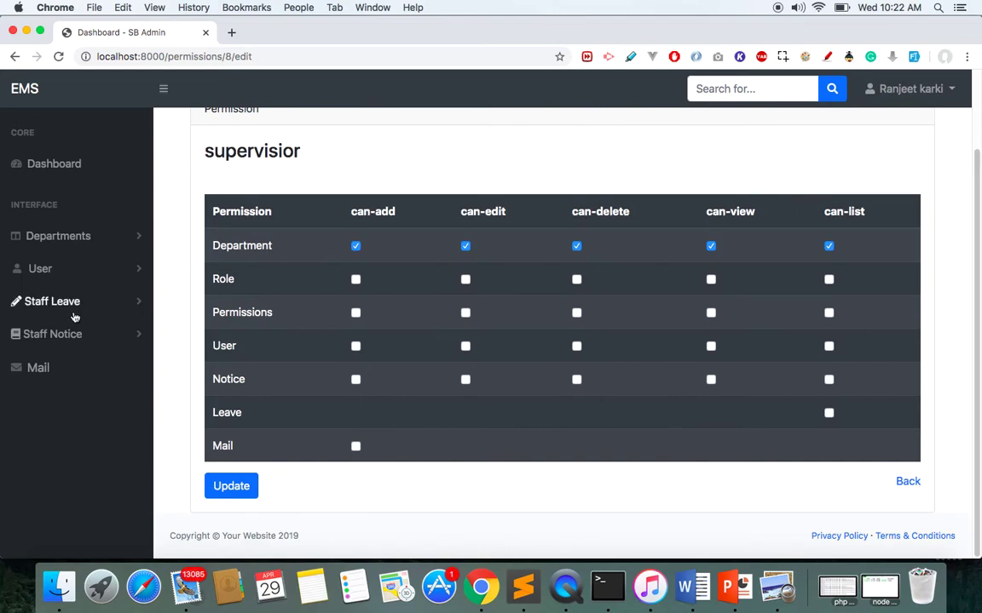
{"action": "left_click", "coordinate": [61, 334]}
{"action": "left_click", "coordinate": [68, 305]}
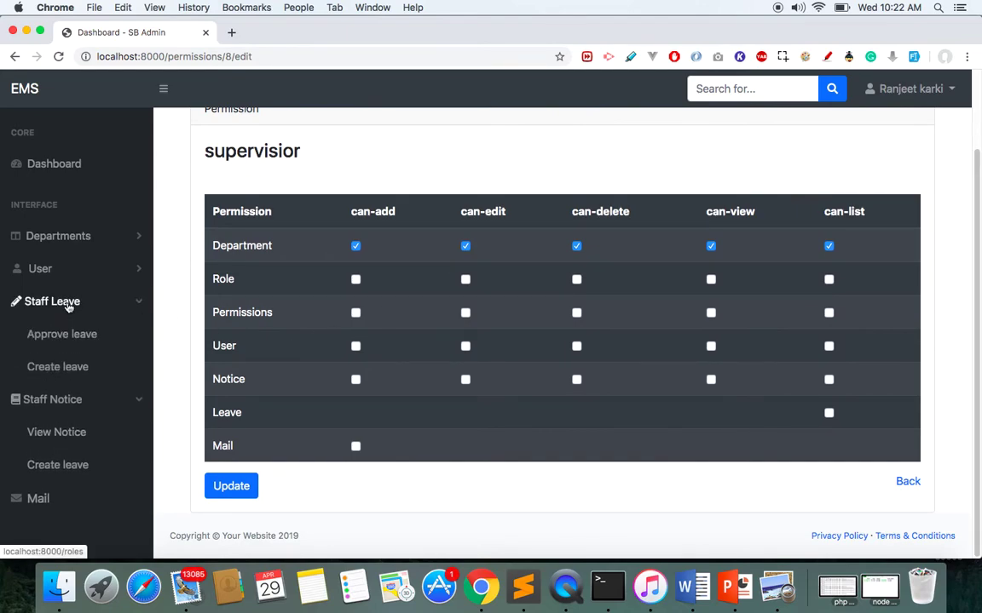
{"action": "left_click", "coordinate": [69, 305]}
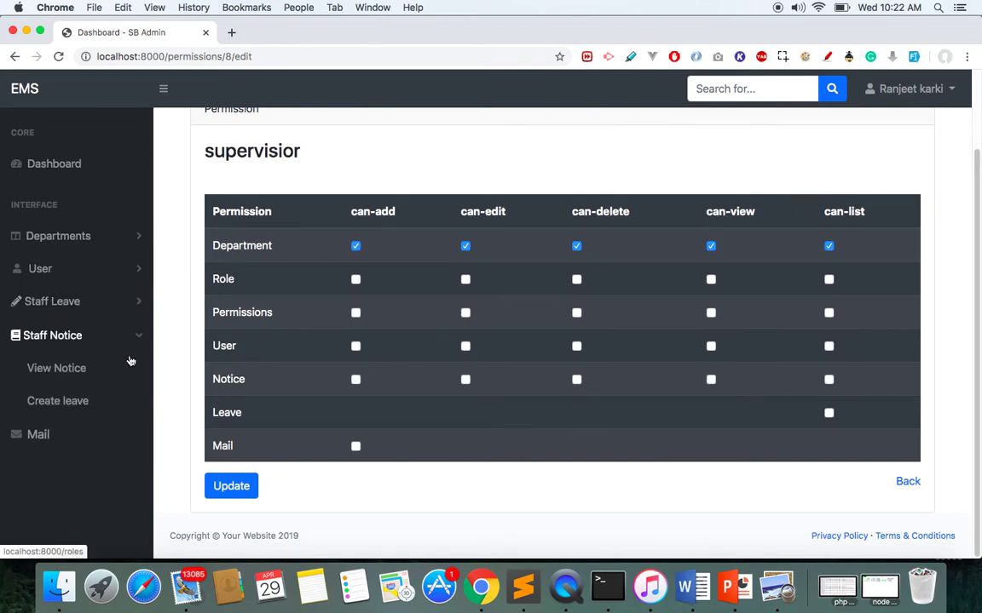
Tick Mail can-add for supervisior and save it with Update.
{"action": "left_click", "coordinate": [355, 445]}
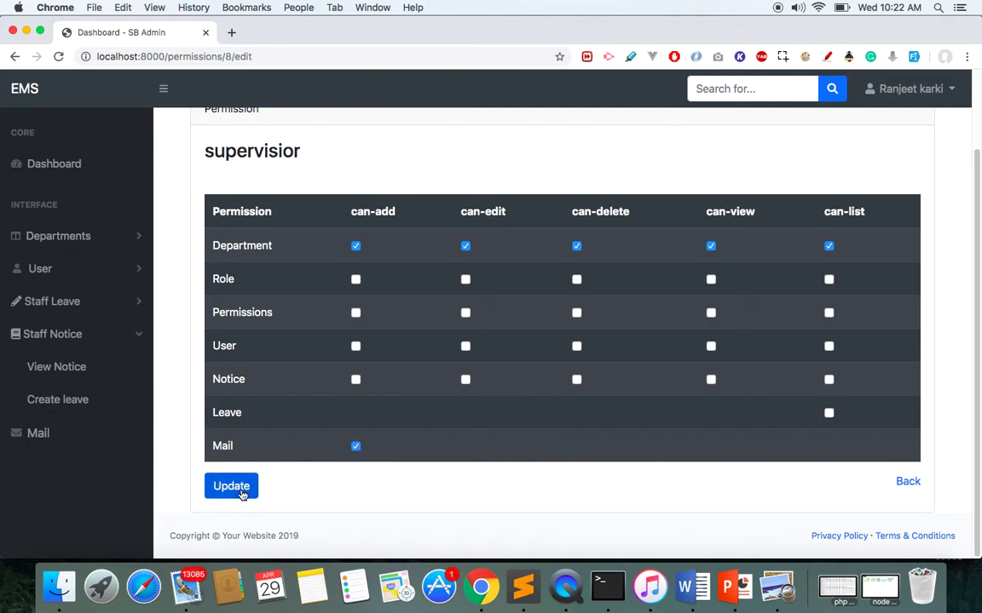
{"action": "left_click", "coordinate": [232, 487]}
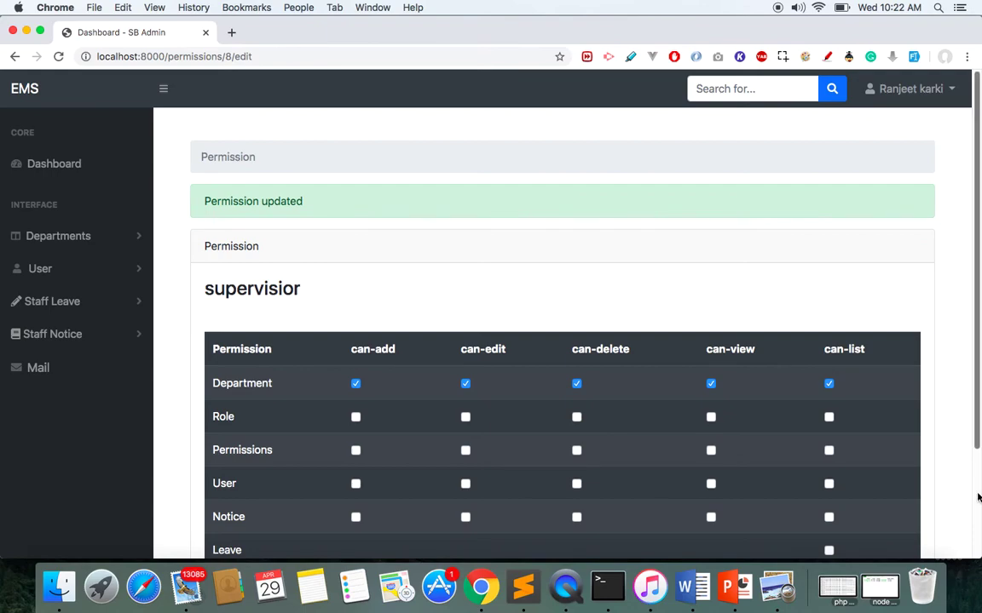
{"action": "scroll", "coordinate": [573, 417], "scroll_direction": "down", "scroll_amount": 3}
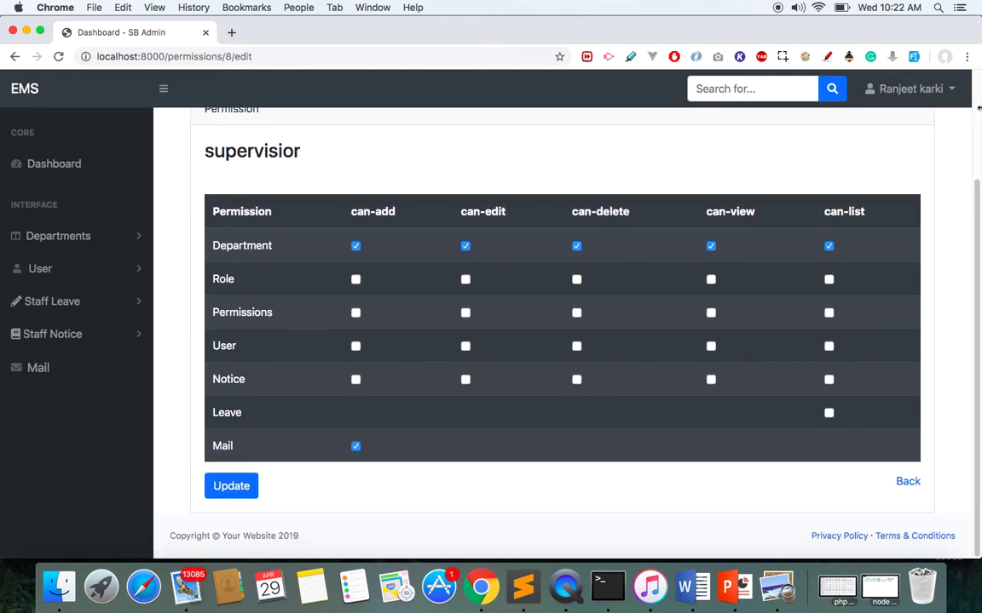
{"action": "scroll", "coordinate": [978, 107], "scroll_direction": "up", "scroll_amount": 3}
{"action": "left_click", "coordinate": [910, 88]}
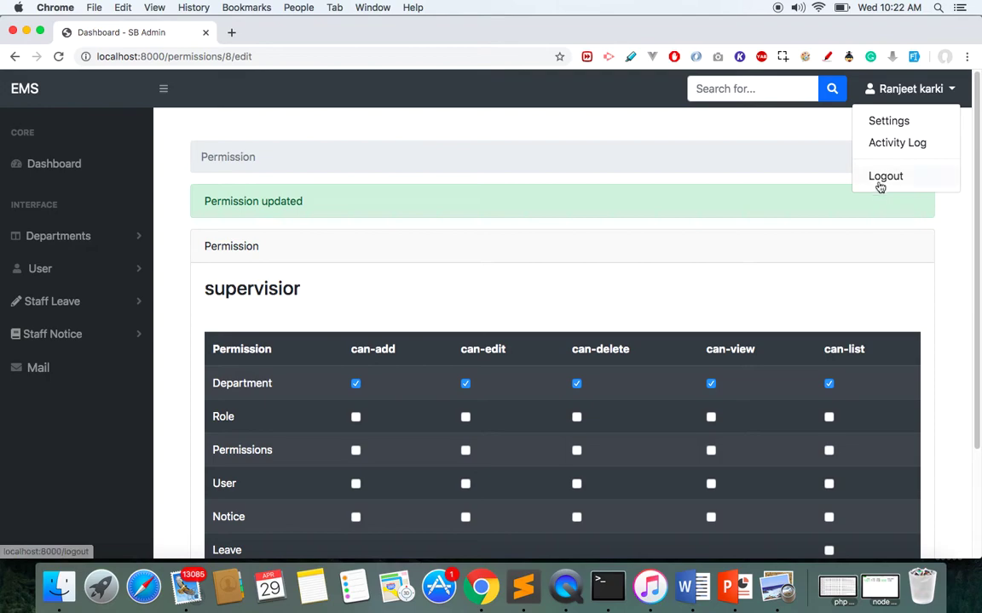
Log out of admin and sign in with the supervisor's saved login e-mail, reaching their dashboard.
{"action": "left_click", "coordinate": [882, 178]}
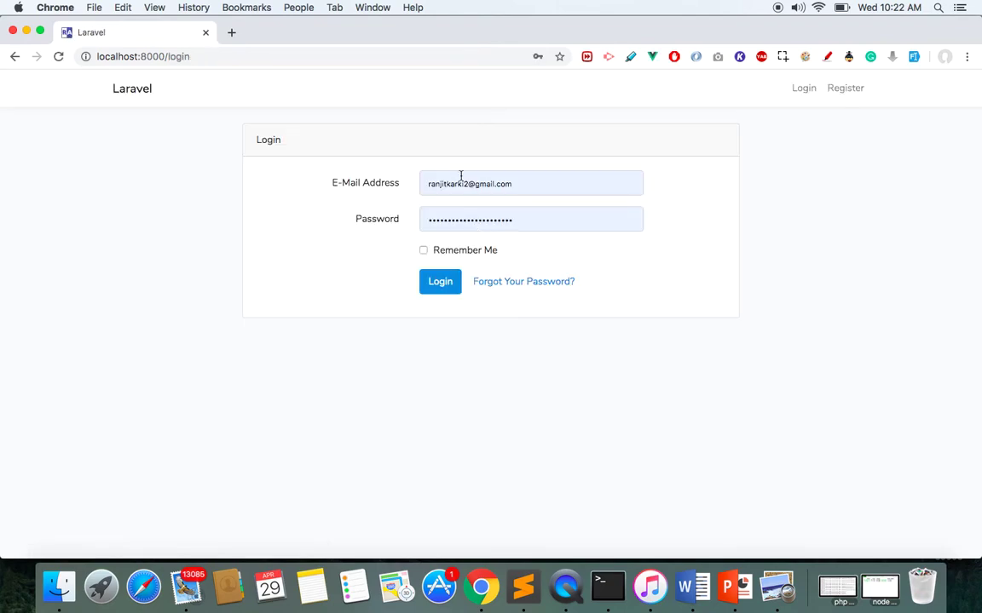
{"action": "triple_click", "coordinate": [460, 179]}
{"action": "key", "text": "super+v"}
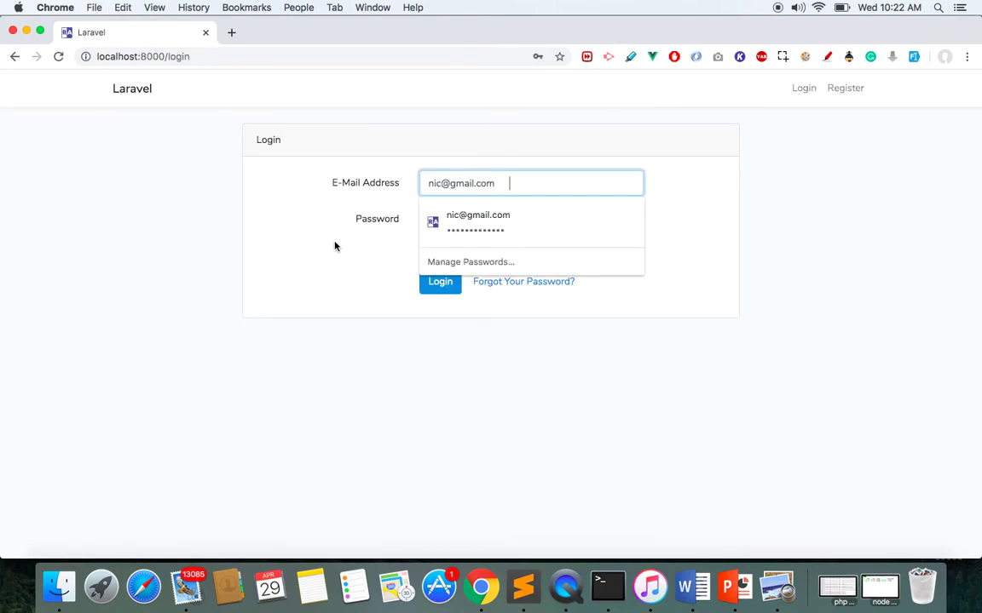
{"action": "left_click", "coordinate": [428, 286]}
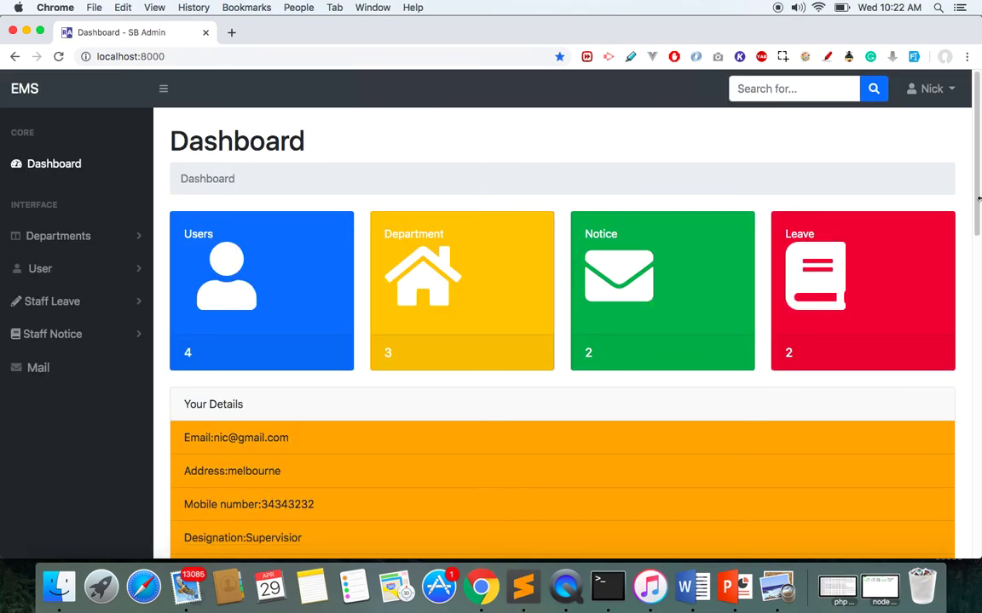
Check the supervisor's Create department form, then view the All Departments list with IT, sales and support.
{"action": "left_click_drag", "start_coordinate": [978, 207], "coordinate": [966, 299]}
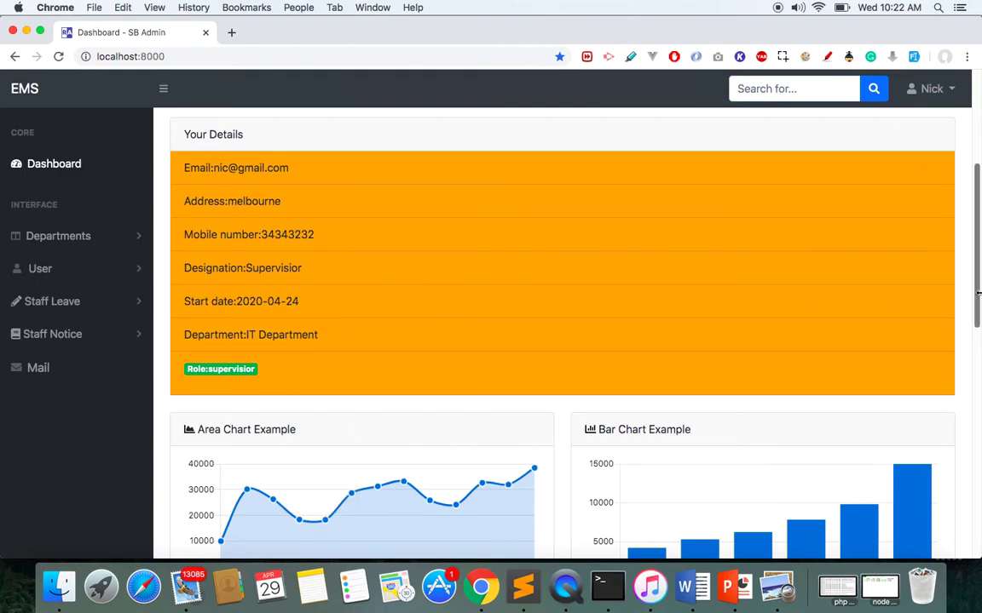
{"action": "left_click_drag", "start_coordinate": [977, 224], "coordinate": [977, 185]}
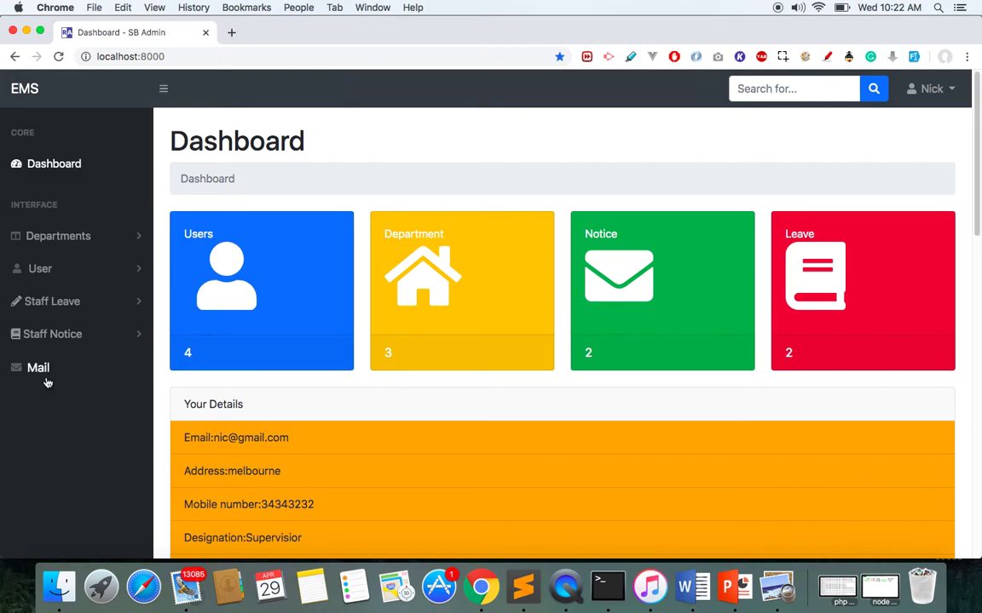
{"action": "left_click", "coordinate": [103, 245]}
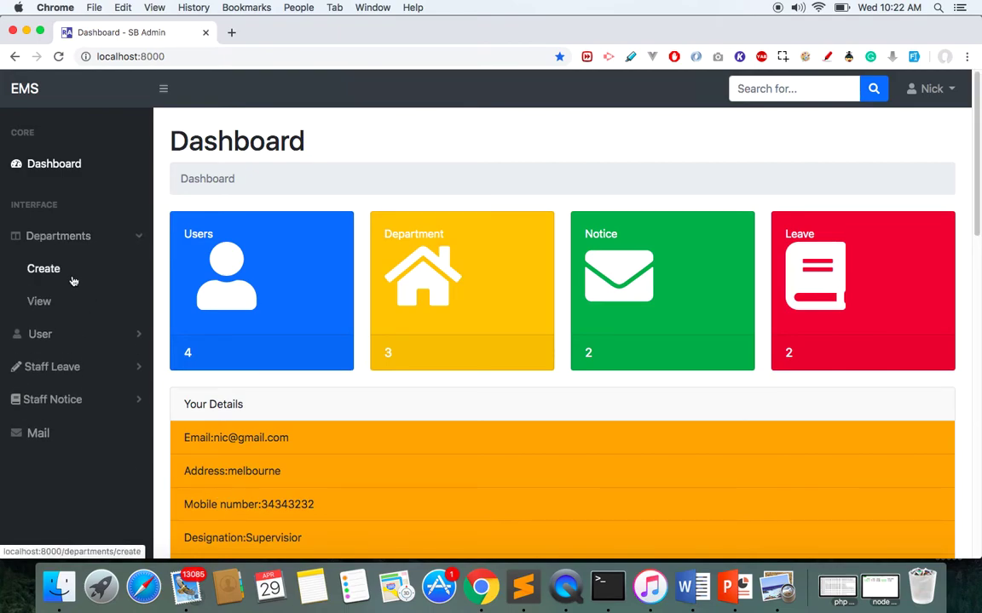
{"action": "left_click", "coordinate": [73, 274]}
{"action": "left_click", "coordinate": [72, 245]}
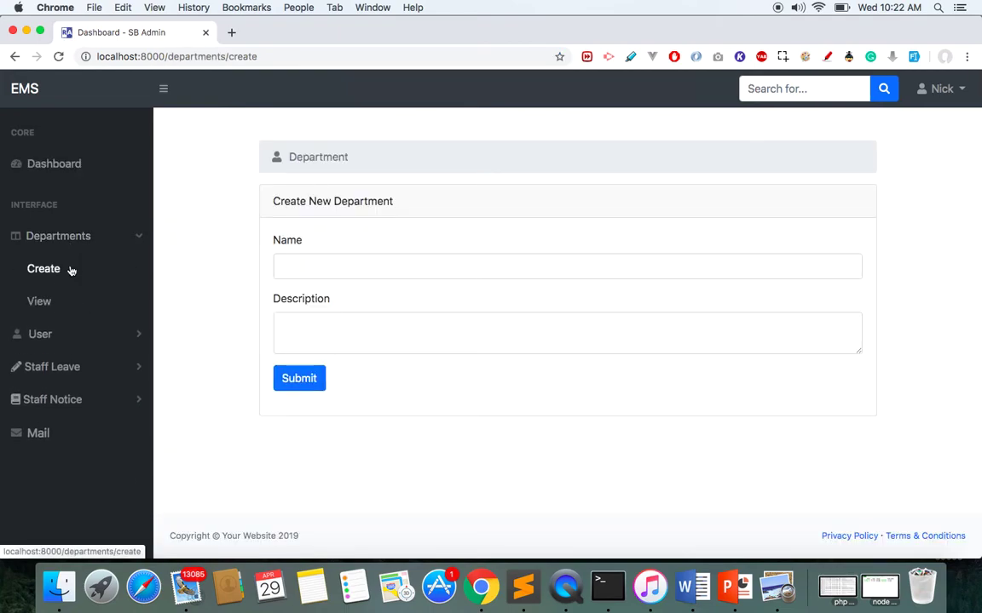
{"action": "left_click", "coordinate": [47, 304]}
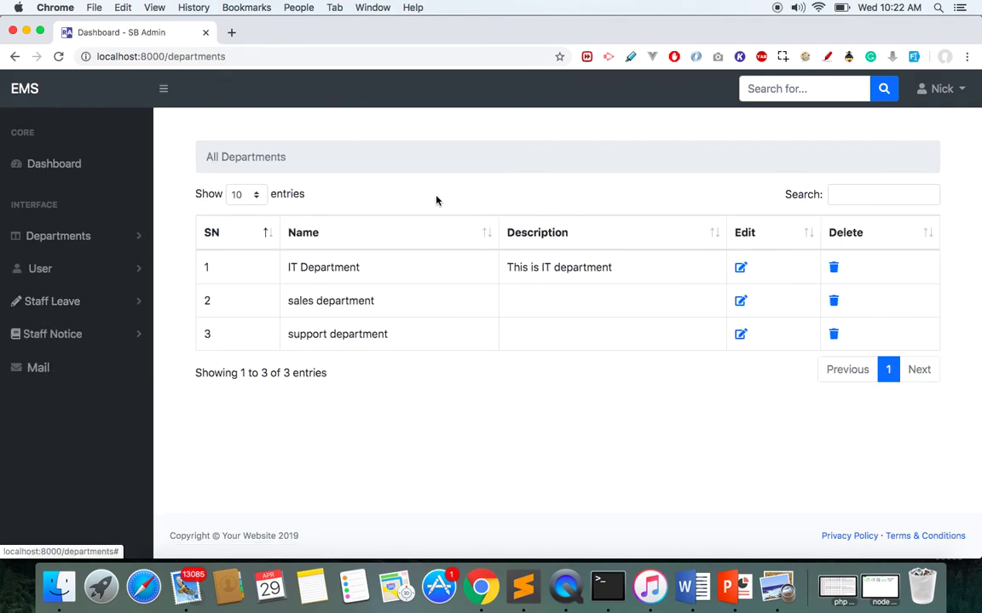
{"action": "left_click", "coordinate": [77, 283]}
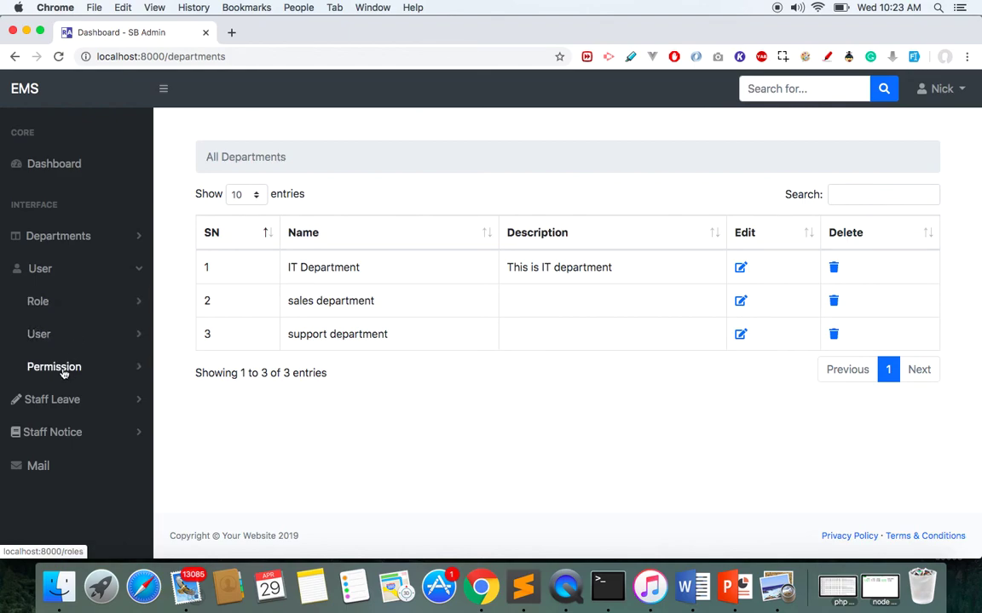
{"action": "left_click_drag", "start_coordinate": [168, 55], "coordinate": [251, 55]}
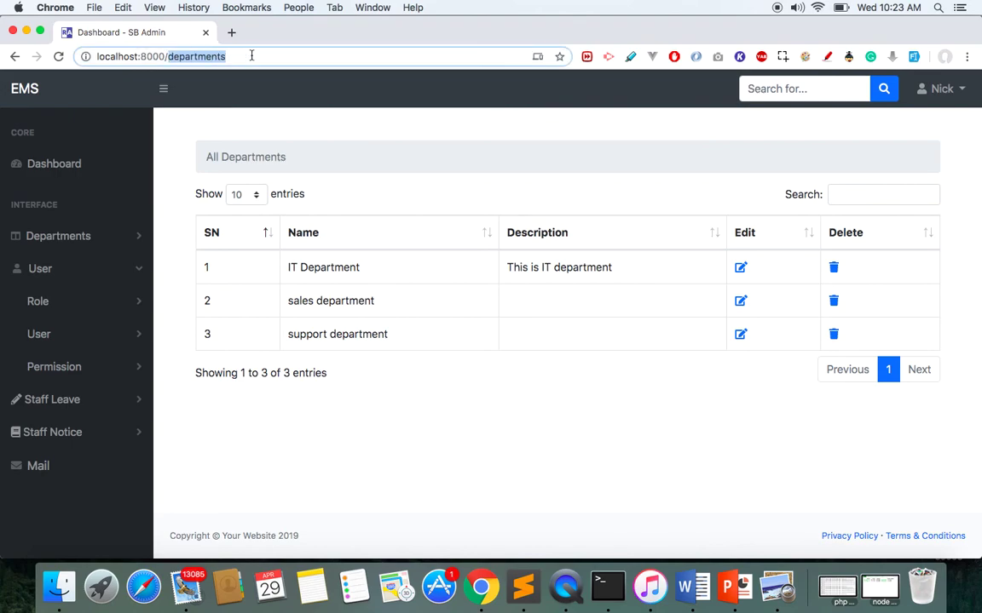
{"action": "type", "text": "use"}
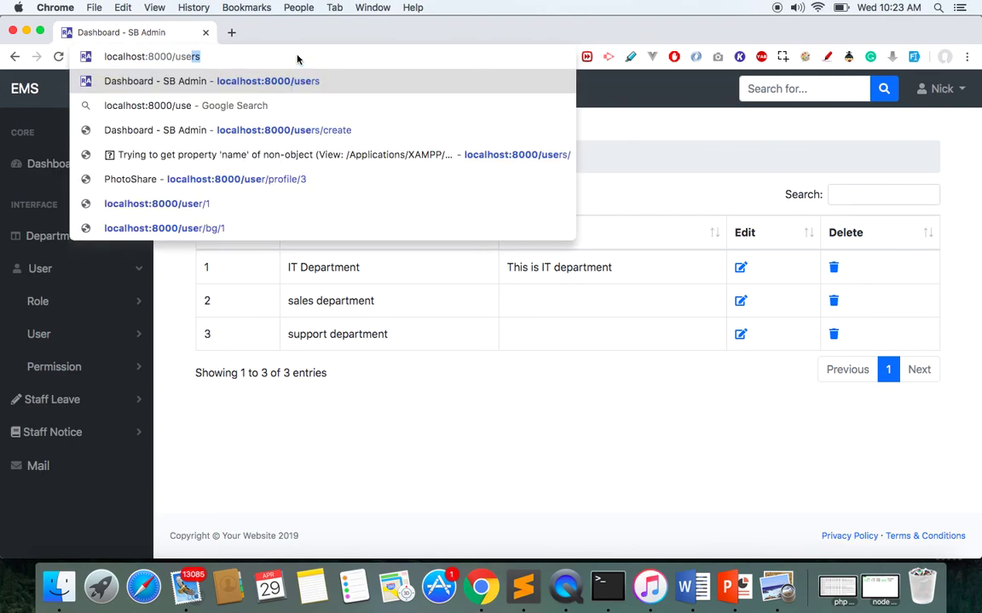
{"action": "type", "text": "rs/cr"}
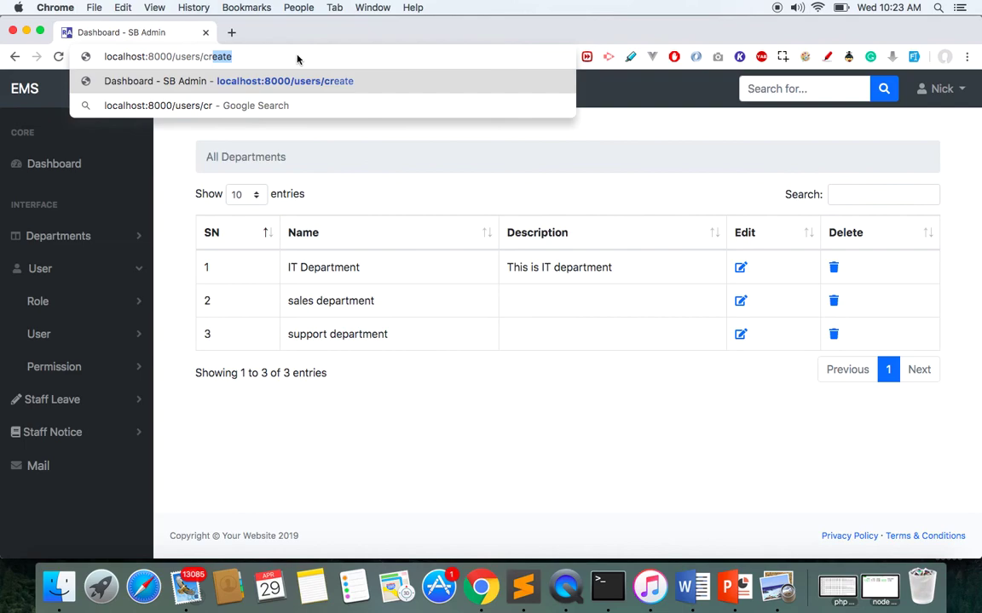
{"action": "key", "text": "Return"}
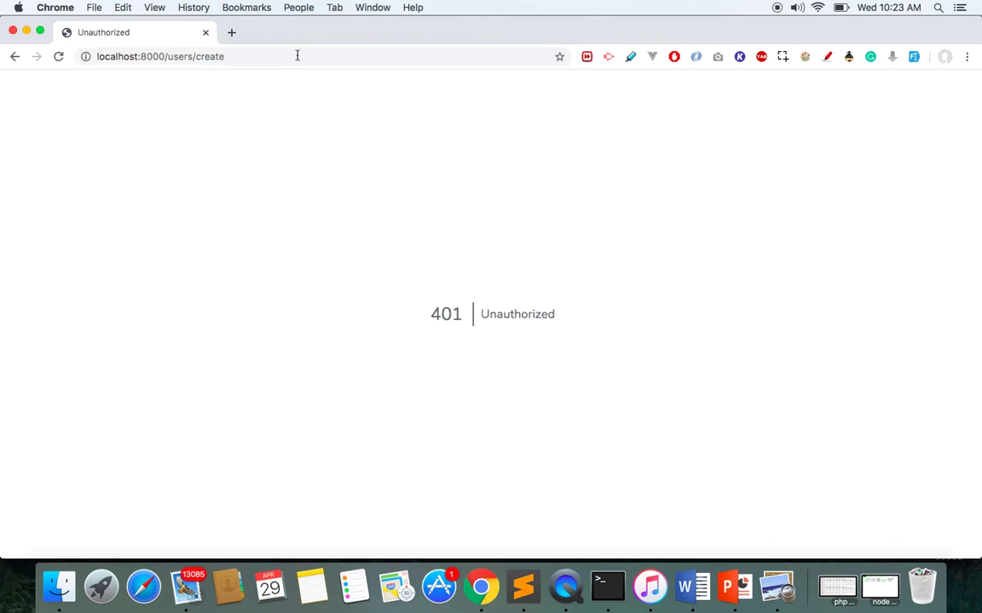
{"action": "left_click", "coordinate": [14, 56]}
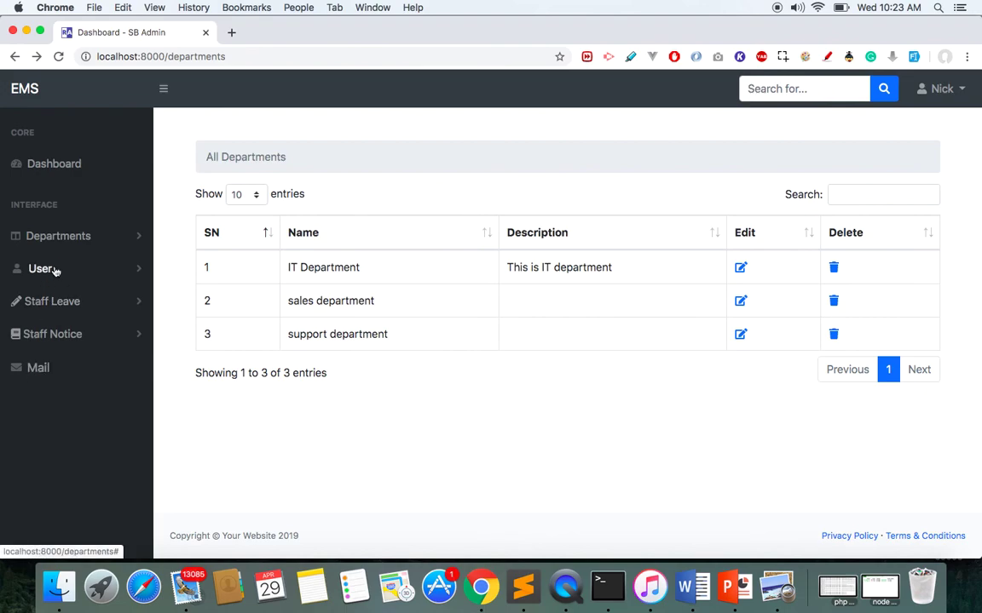
Open Staff Leave > Create leave, showing empty date fields and Annual Leave preselected.
{"action": "left_click", "coordinate": [59, 268]}
{"action": "left_click", "coordinate": [62, 345]}
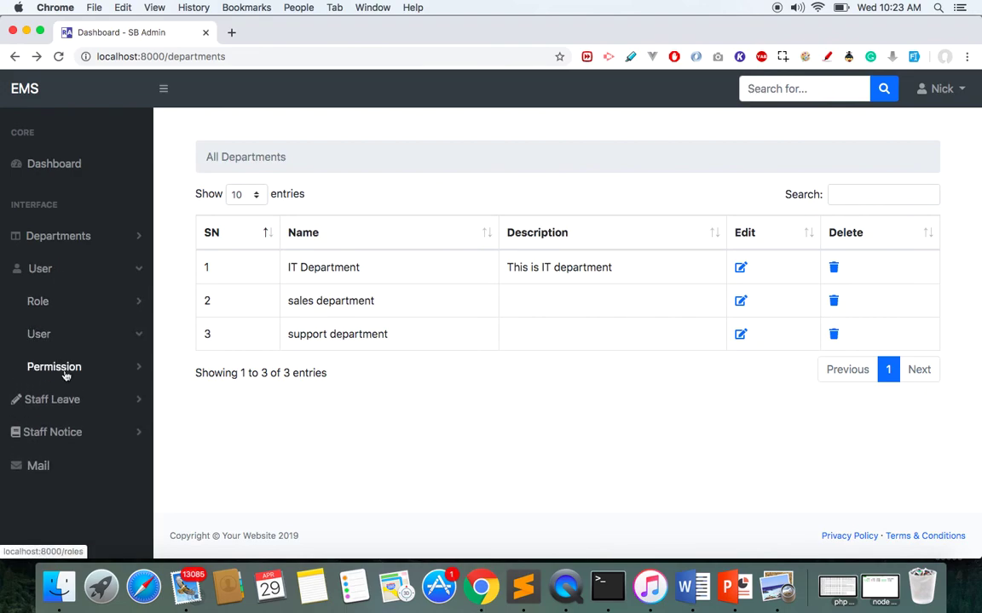
{"action": "left_click", "coordinate": [53, 400]}
{"action": "left_click", "coordinate": [48, 430]}
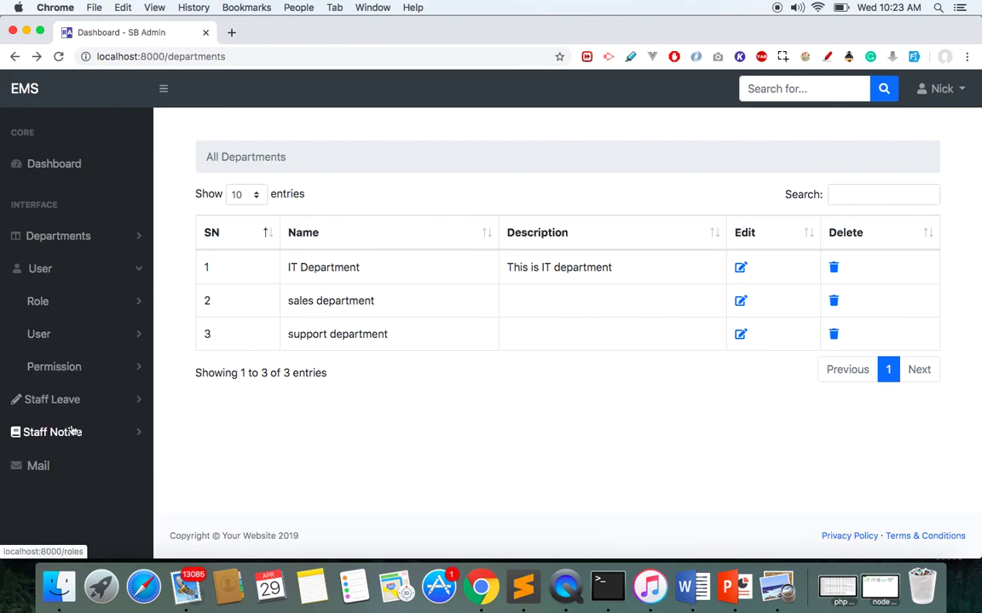
{"action": "left_click", "coordinate": [72, 400]}
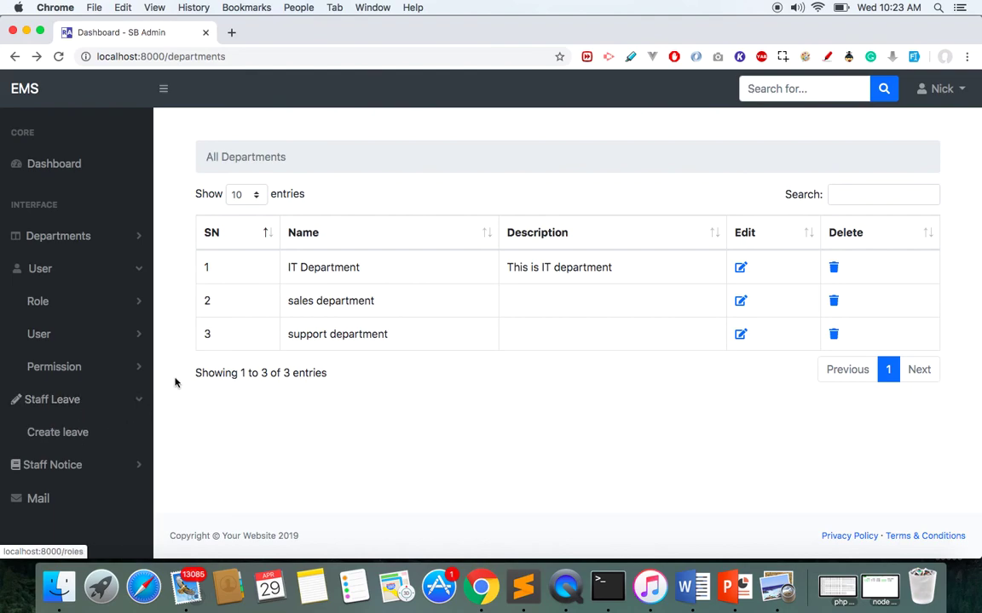
{"action": "left_click", "coordinate": [51, 436]}
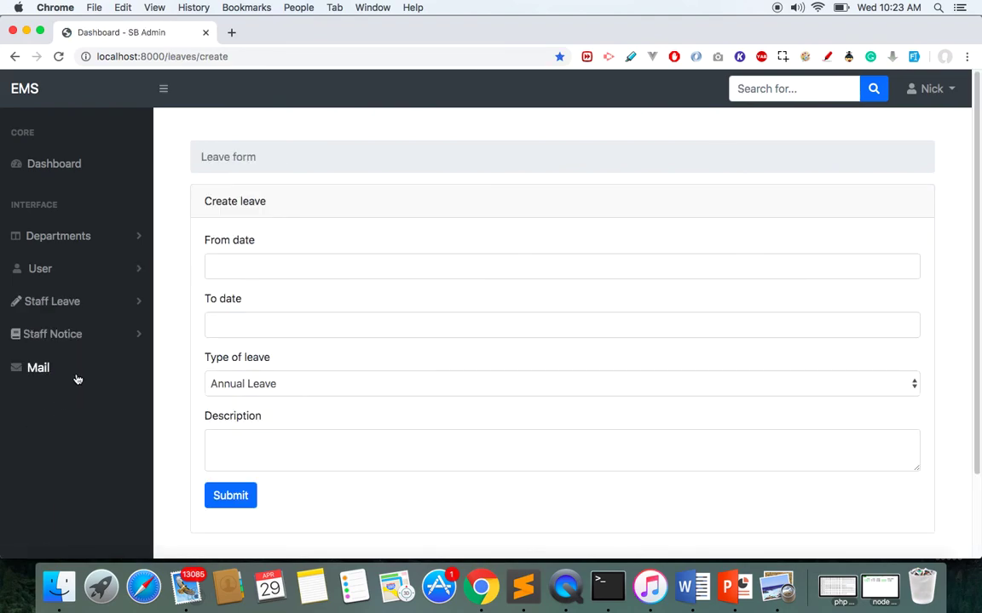
{"action": "left_click", "coordinate": [61, 339]}
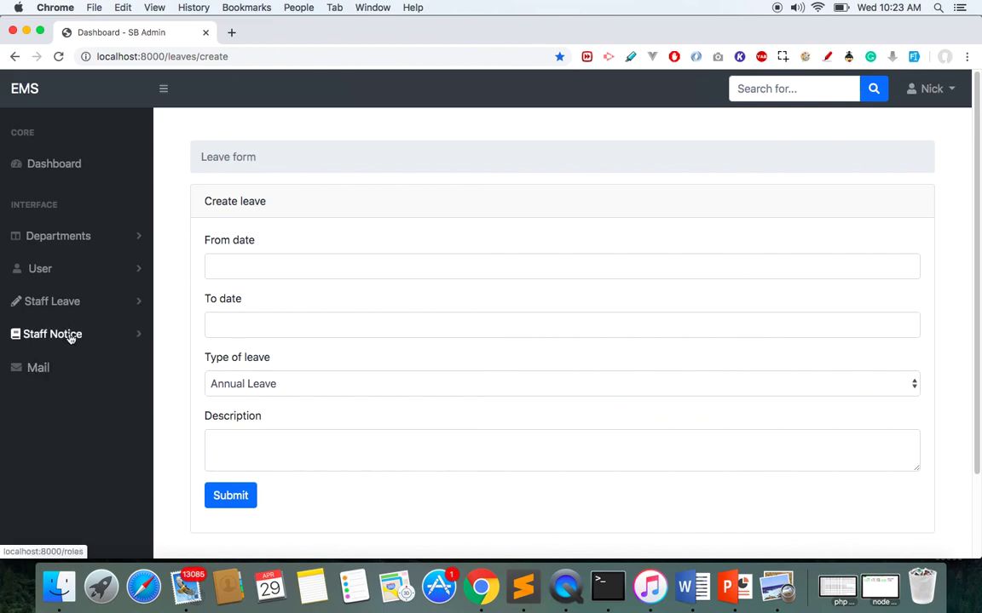
{"action": "left_click", "coordinate": [63, 305]}
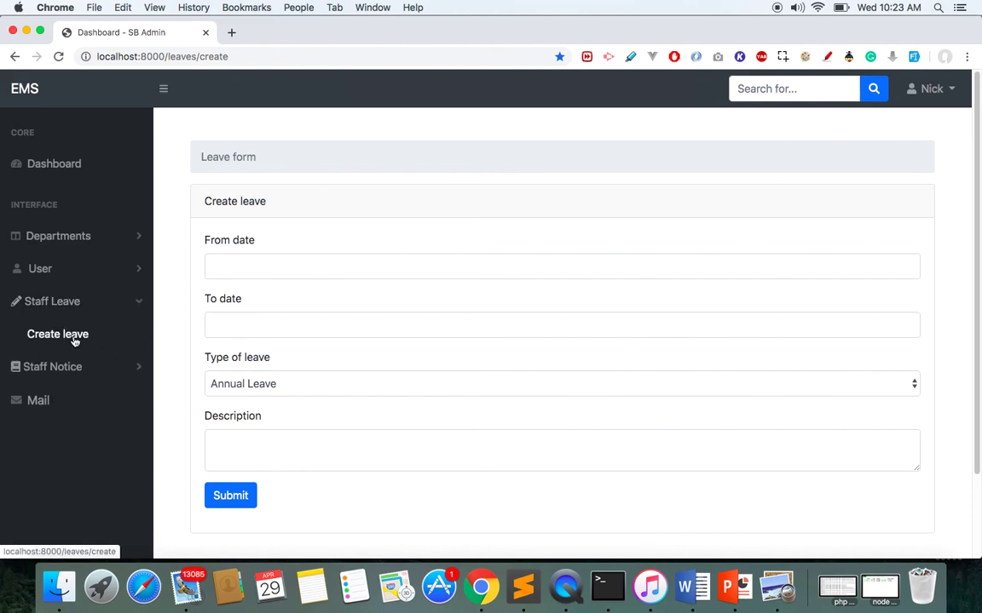